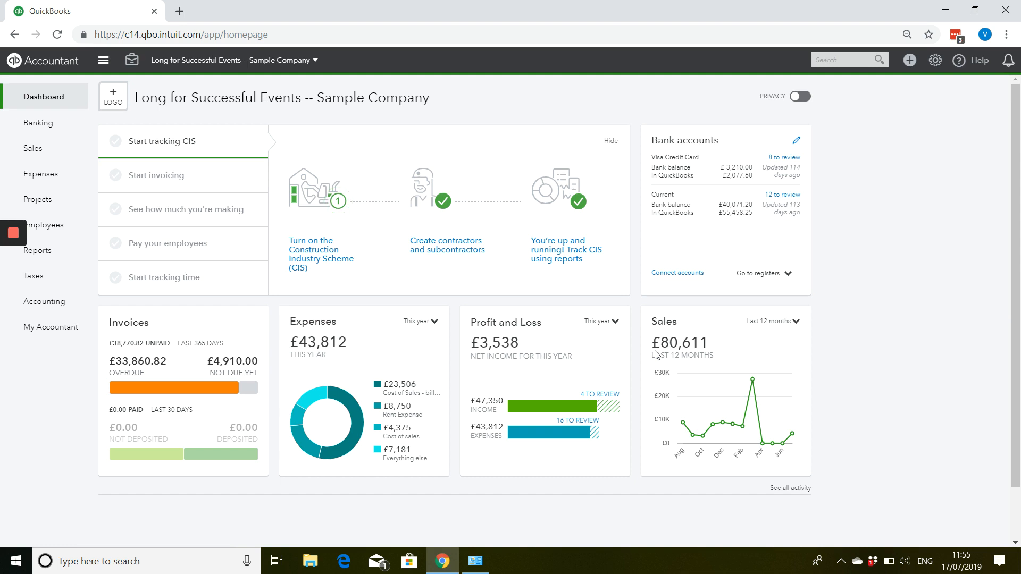
Create a new invoice style from the company's custom form styles.
left_click(935, 61)
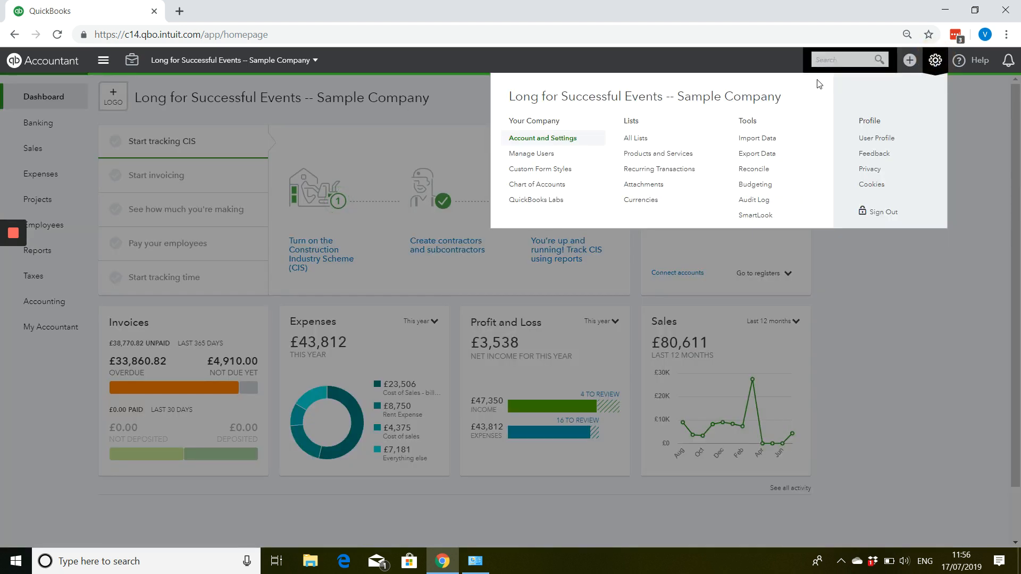
left_click(517, 170)
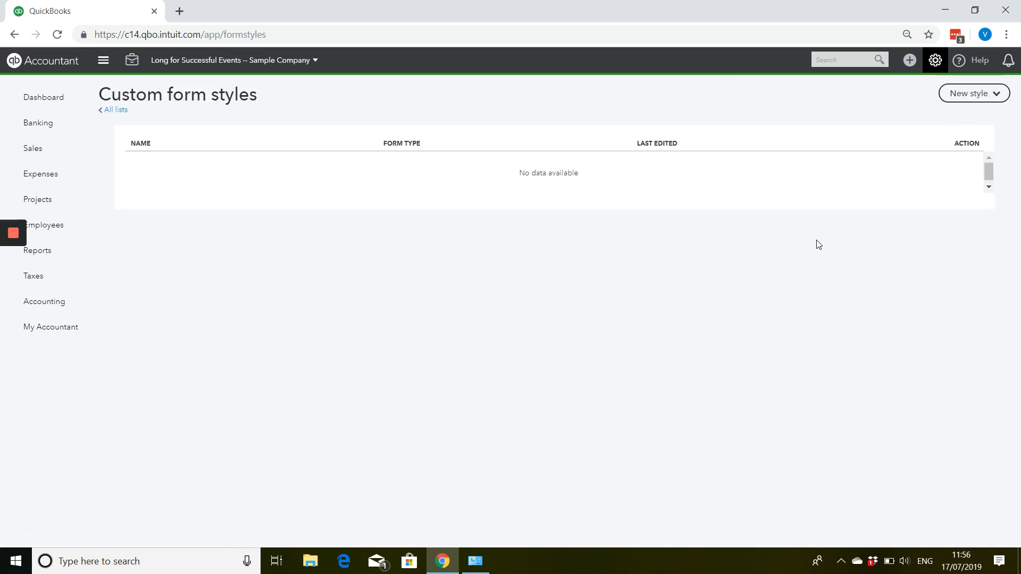
left_click(963, 97)
left_click(960, 117)
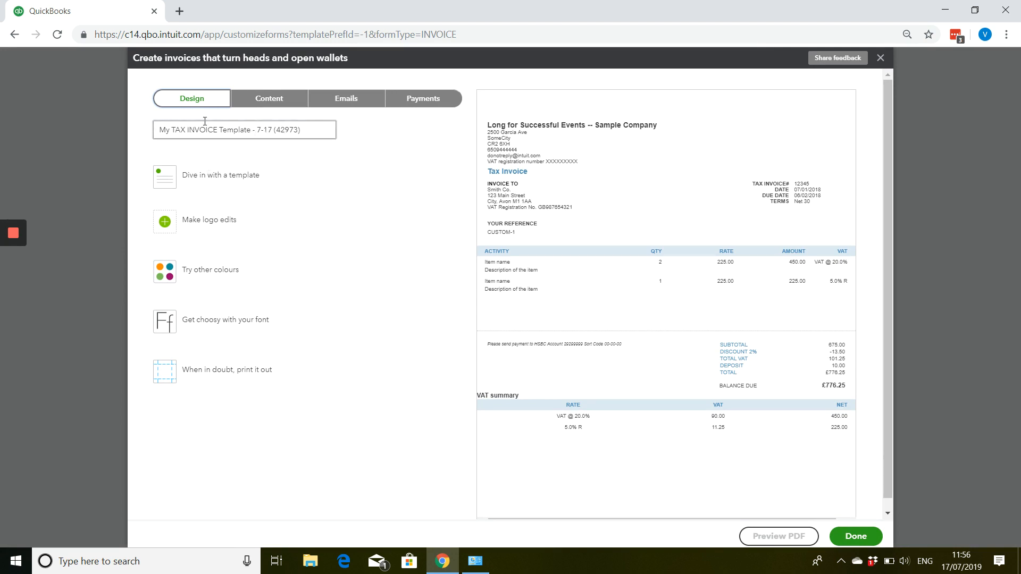
Try the Modern, Fresh, Bold and Friendly invoice templates, and return to the Airy classic template.
left_click(229, 184)
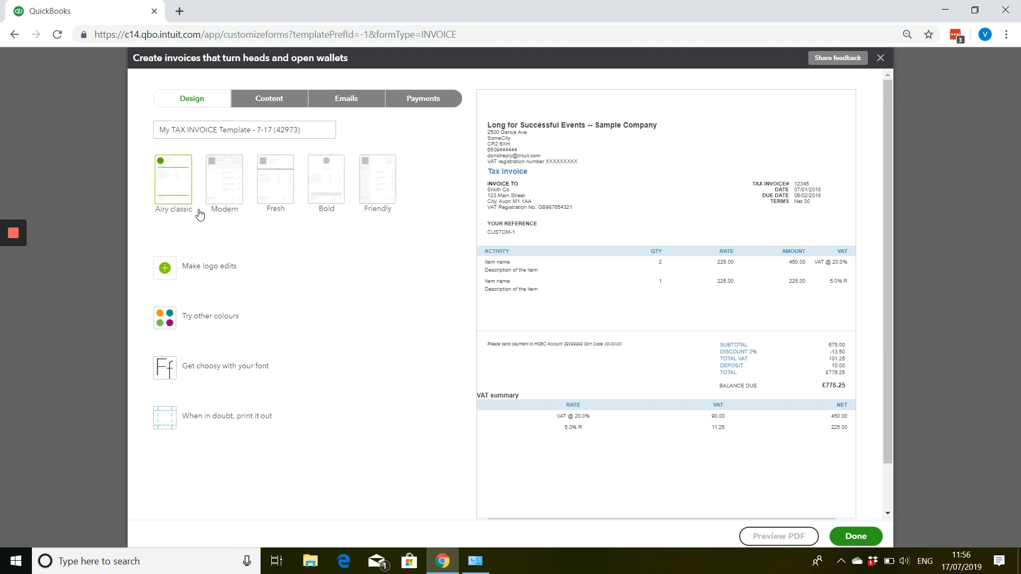
left_click(224, 193)
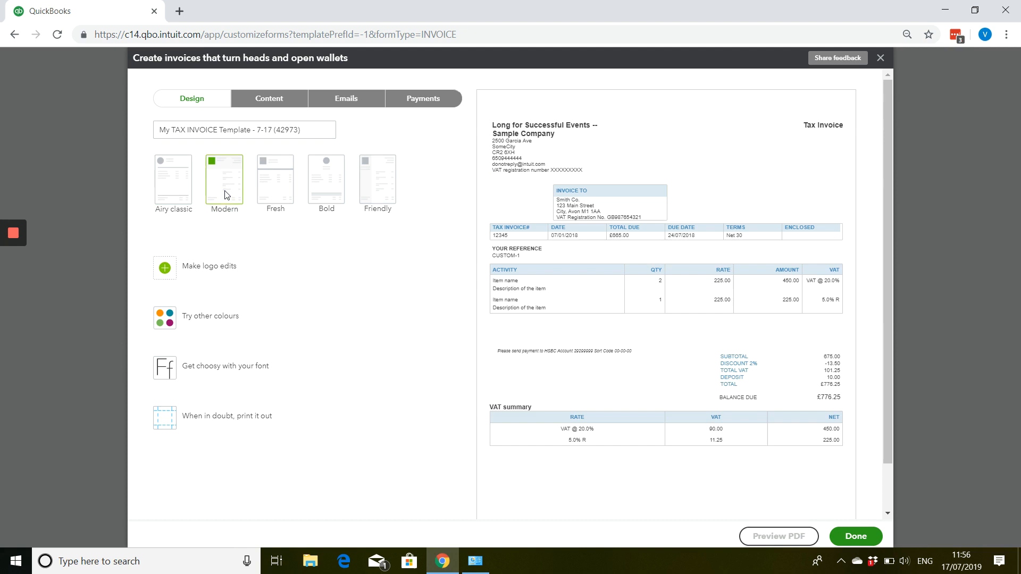
left_click(277, 190)
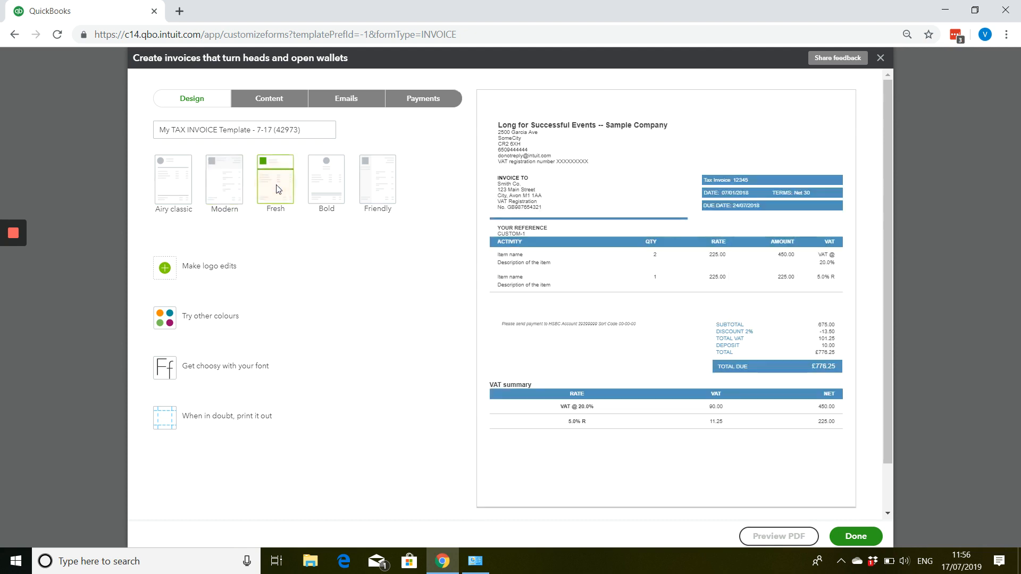
left_click(320, 179)
left_click(357, 171)
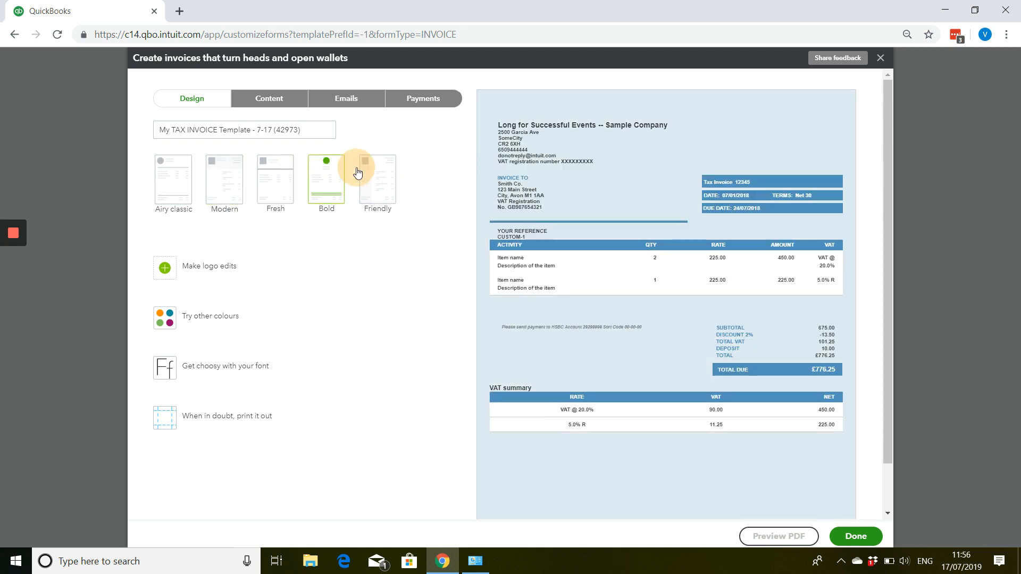
left_click(372, 182)
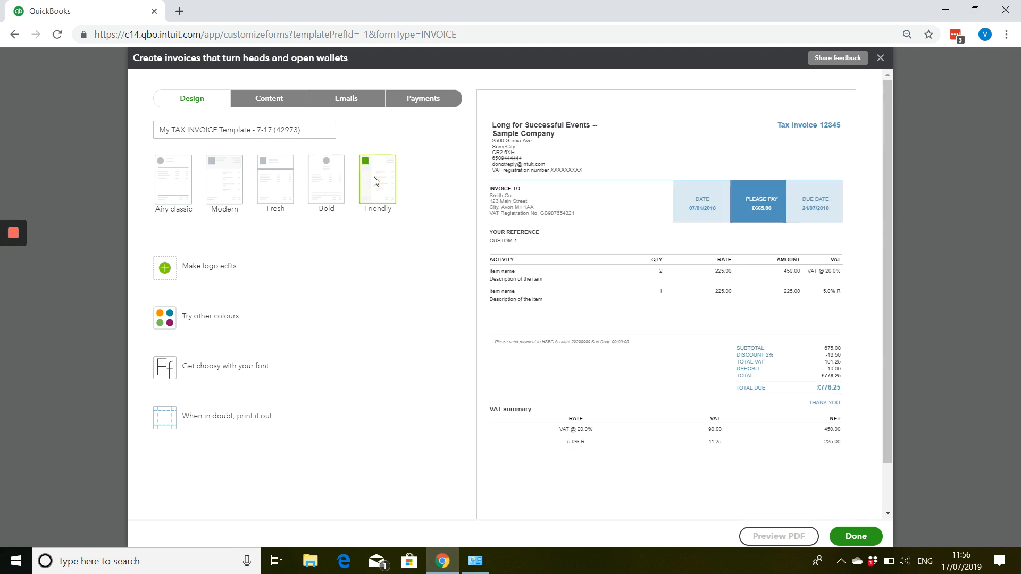
left_click(178, 189)
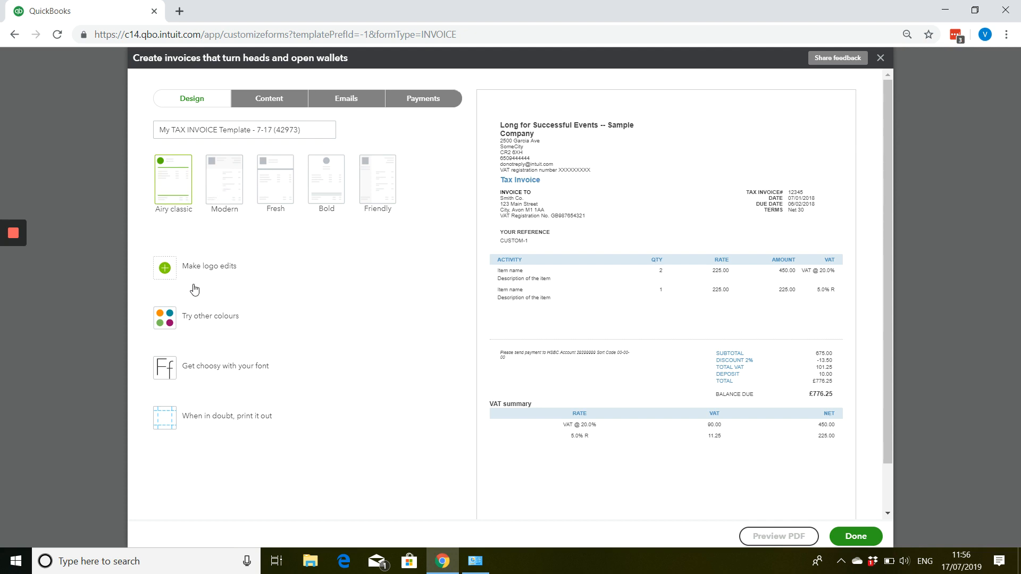
View the logo options, try other accent colours such as pink and orange, and set the invoice colour to light green.
left_click(193, 266)
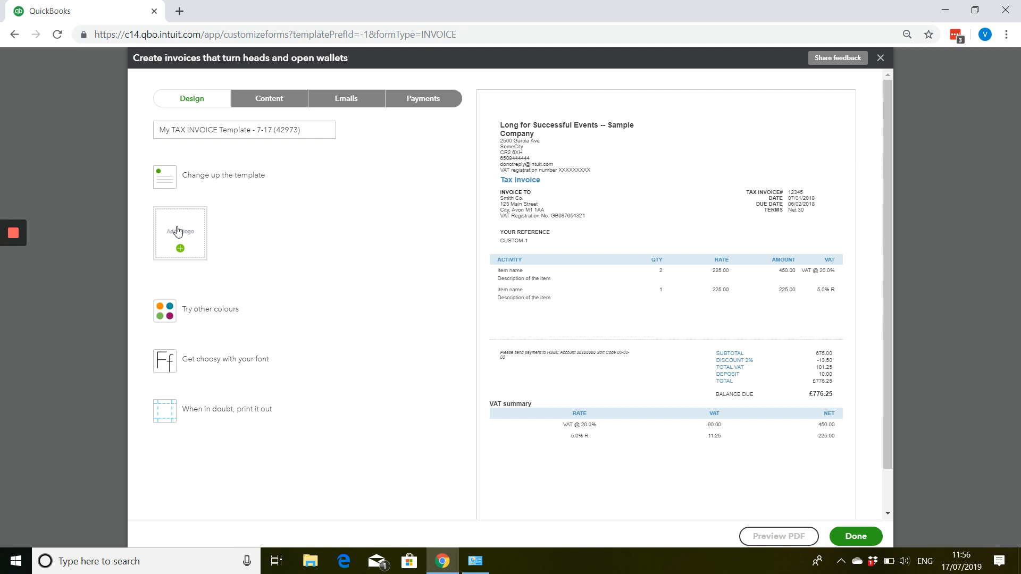
left_click(185, 308)
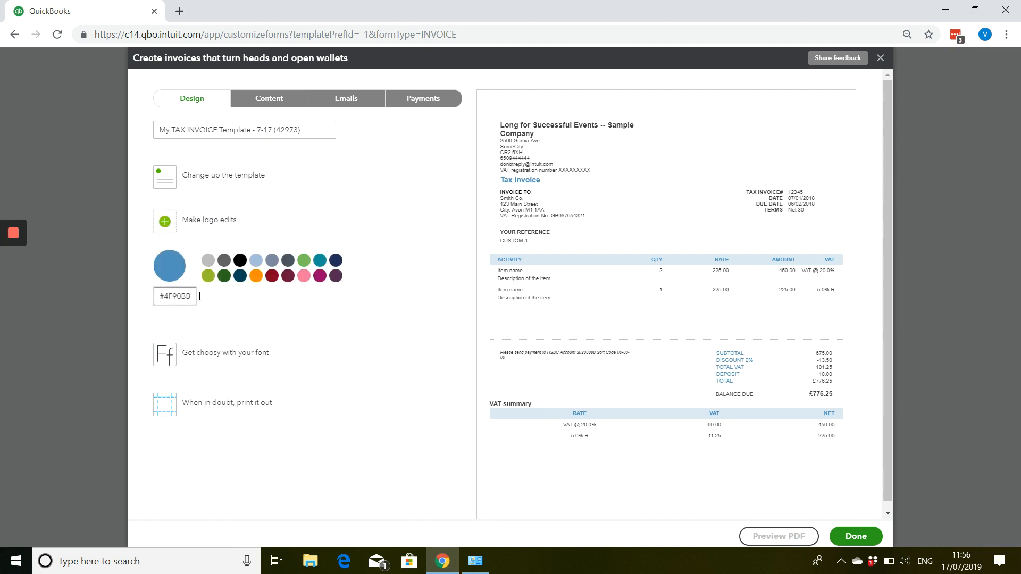
left_click(320, 276)
left_click(303, 277)
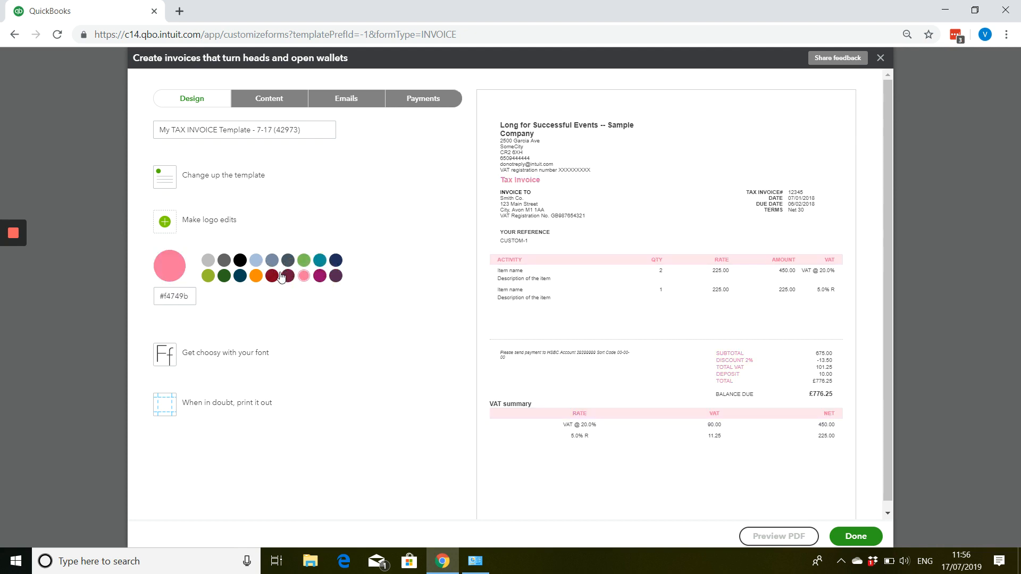
left_click(256, 275)
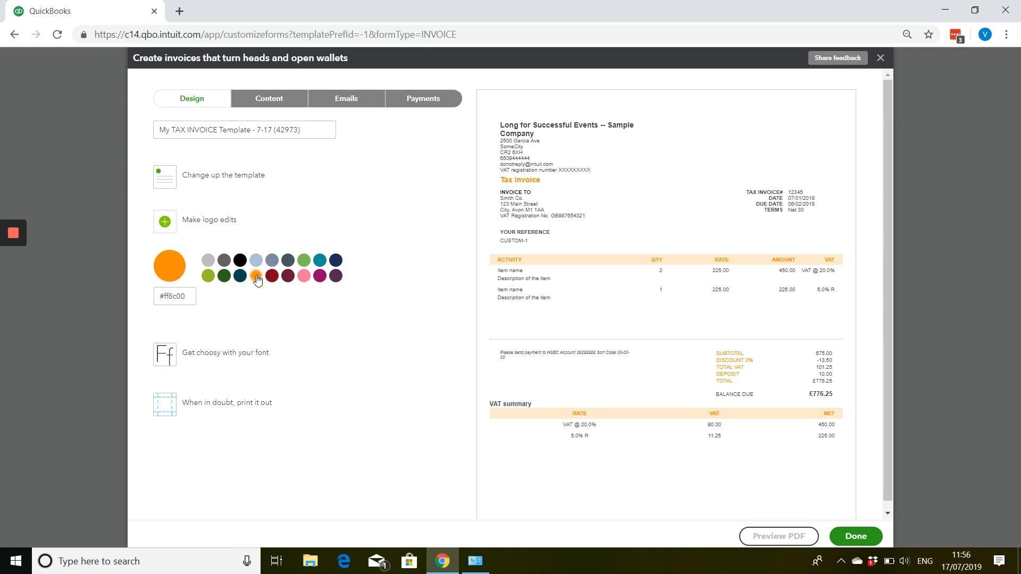
left_click(303, 261)
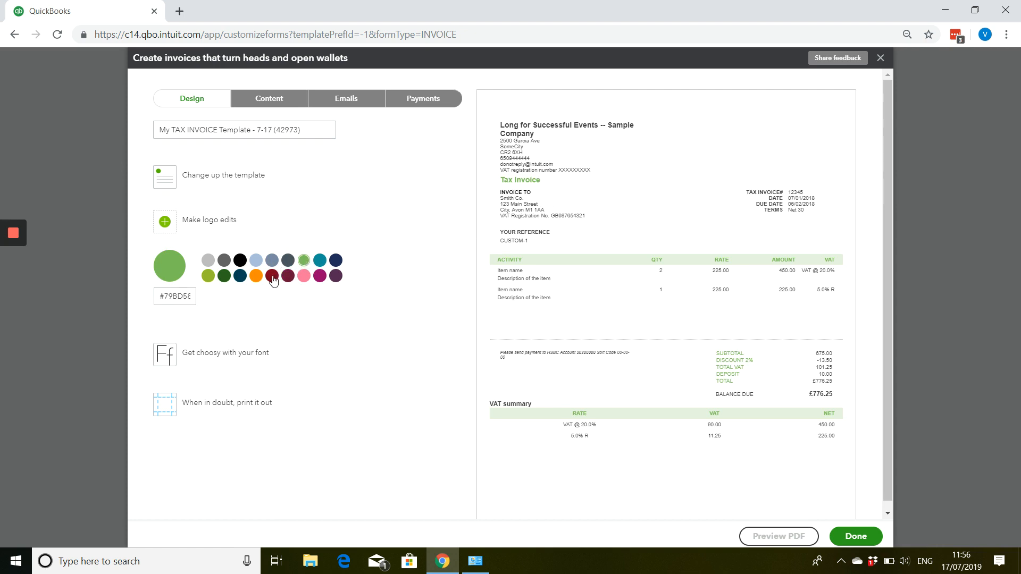
Set the invoice font to Times New Roman at 12pt.
left_click(305, 316)
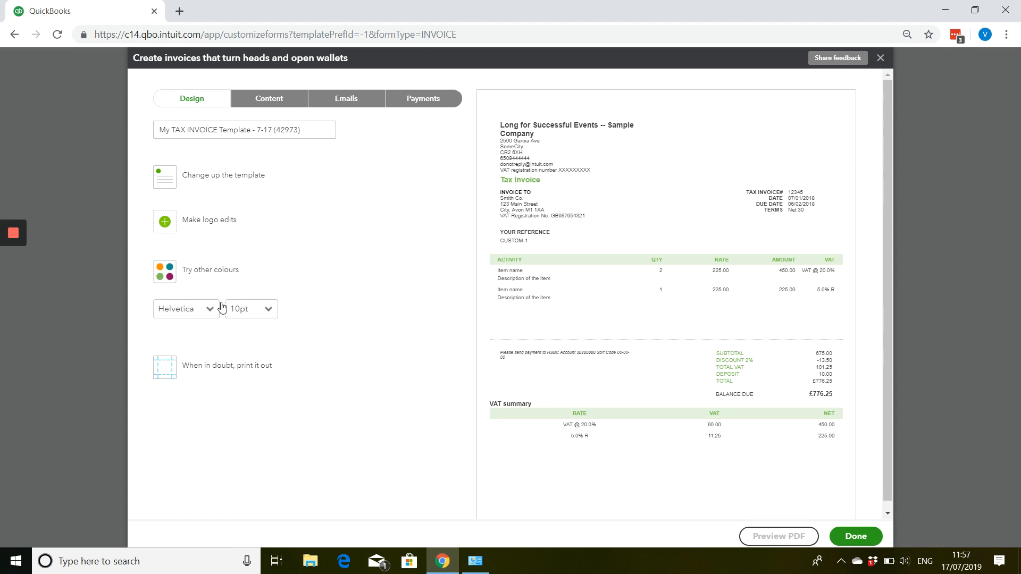
left_click(202, 310)
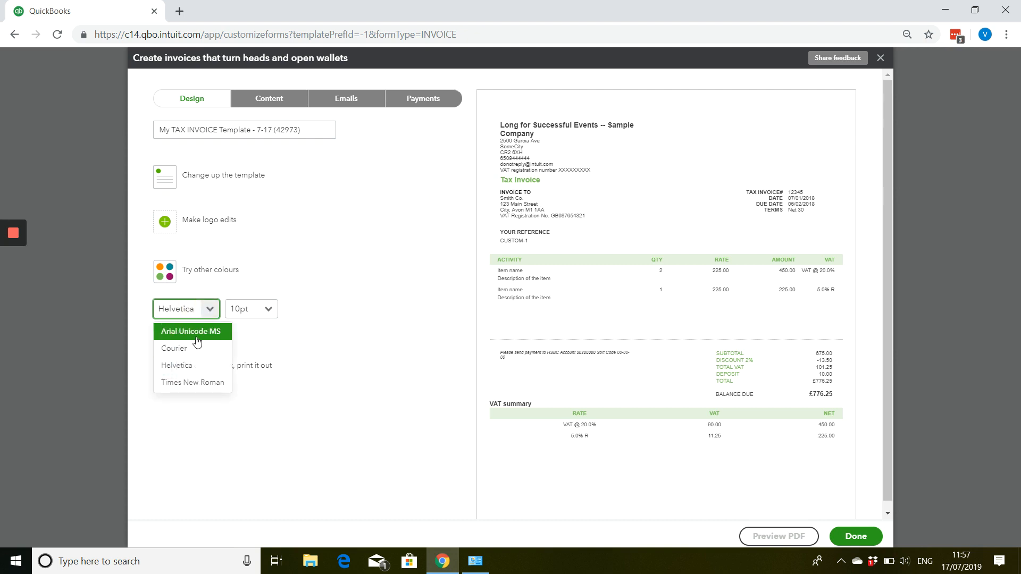
left_click(194, 382)
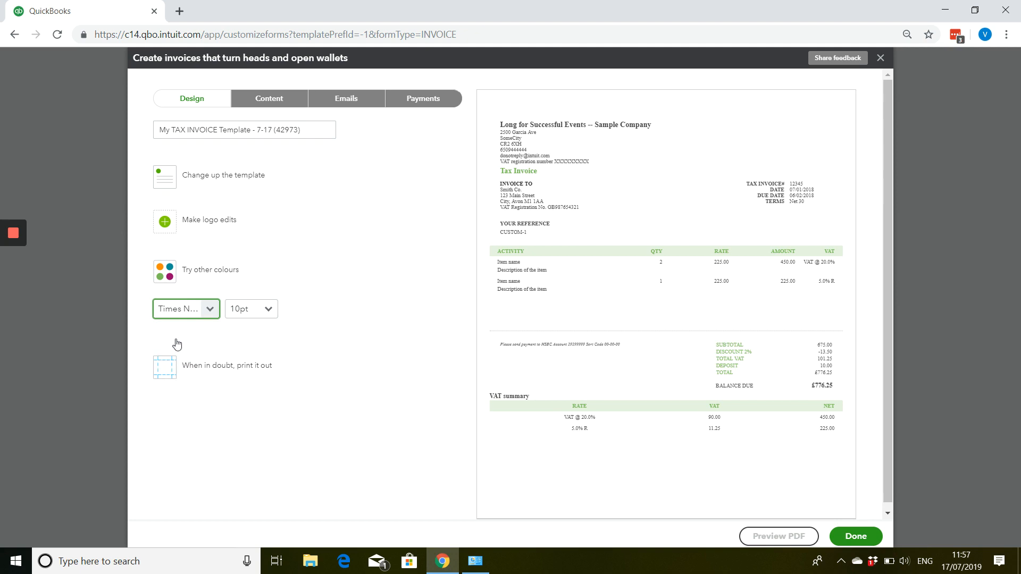
left_click(256, 318)
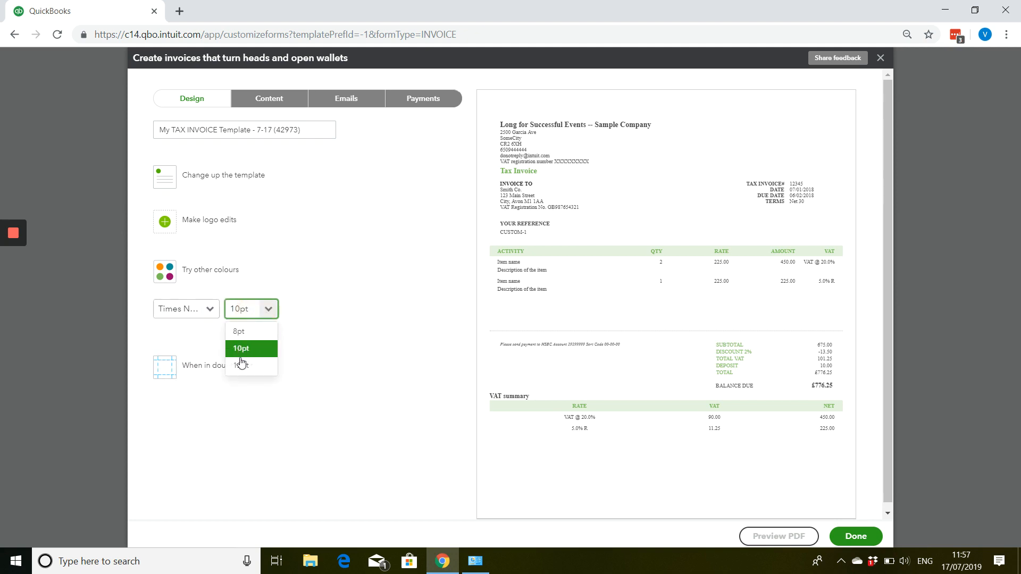
left_click(240, 366)
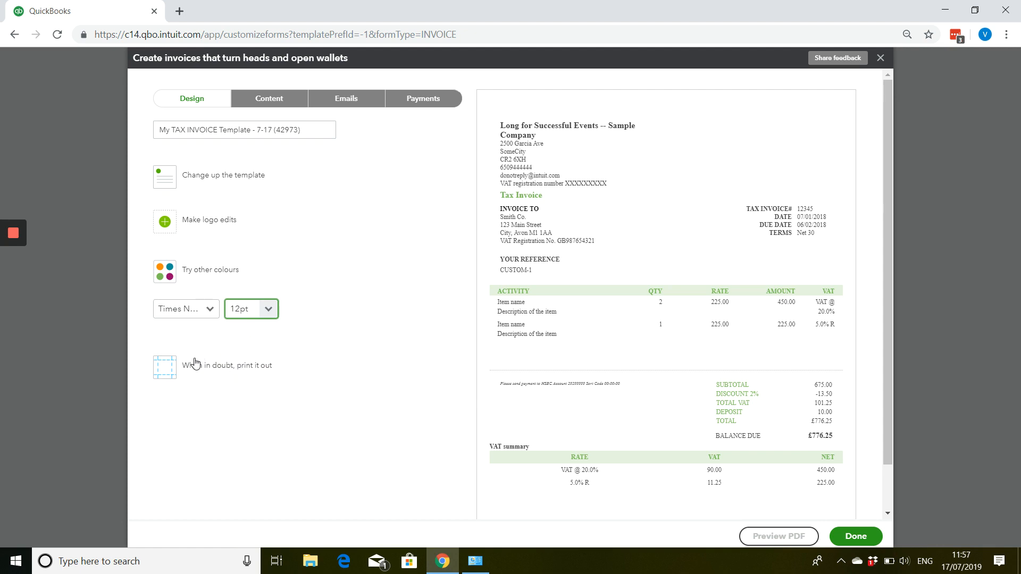
Open the header section of the invoice content for editing.
left_click(266, 105)
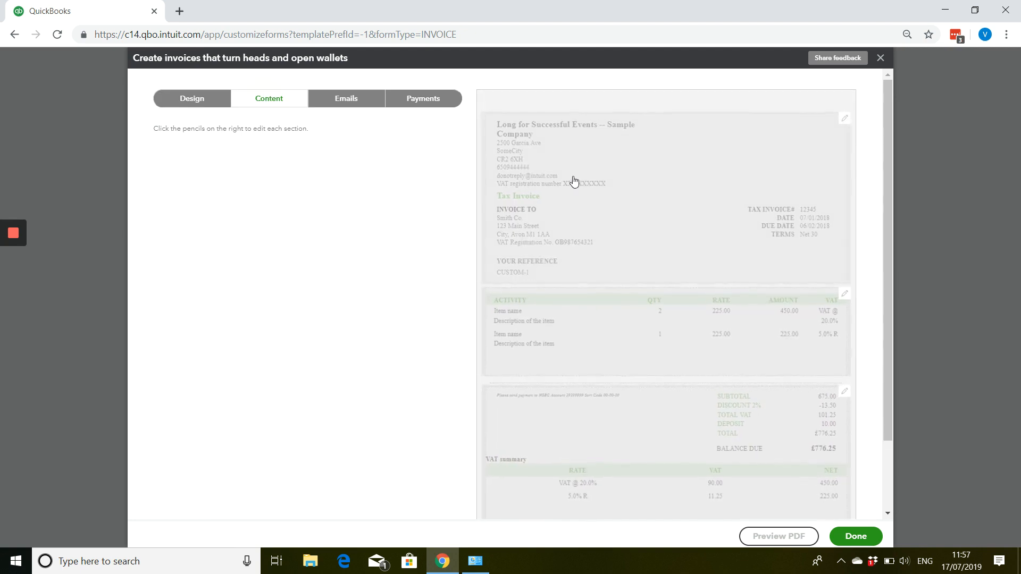
scroll(654, 211, "down", 2)
scroll(643, 202, "up", 2)
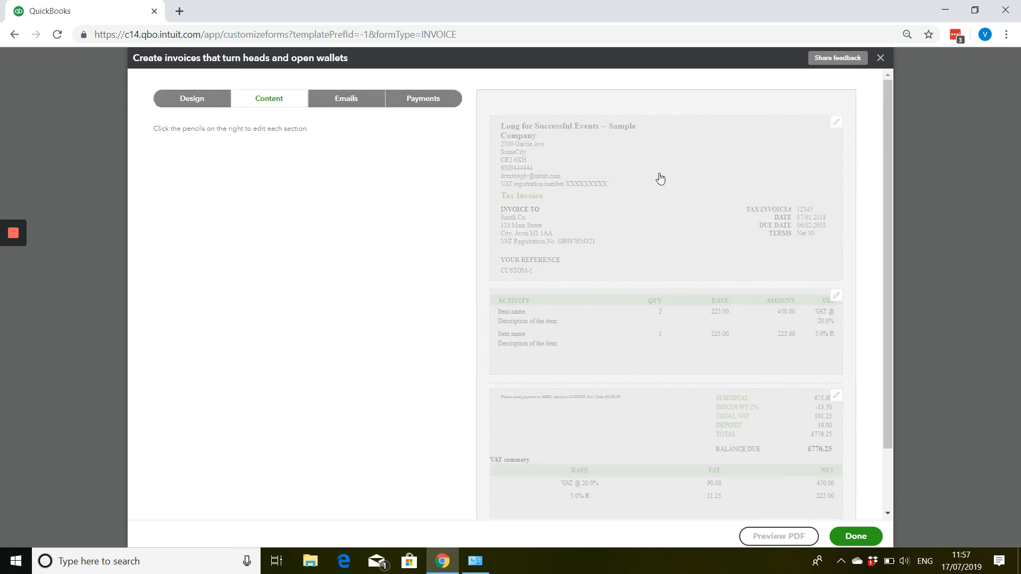
left_click(661, 177)
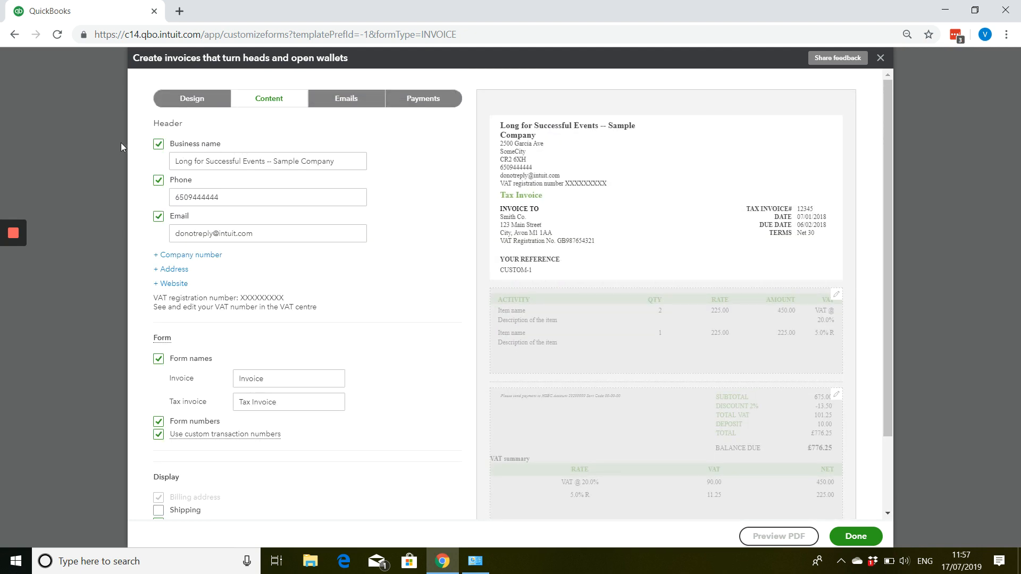
left_click(192, 193)
Try displaying the shipping details on the invoice and switch them off again.
scroll(192, 321, "down", 2)
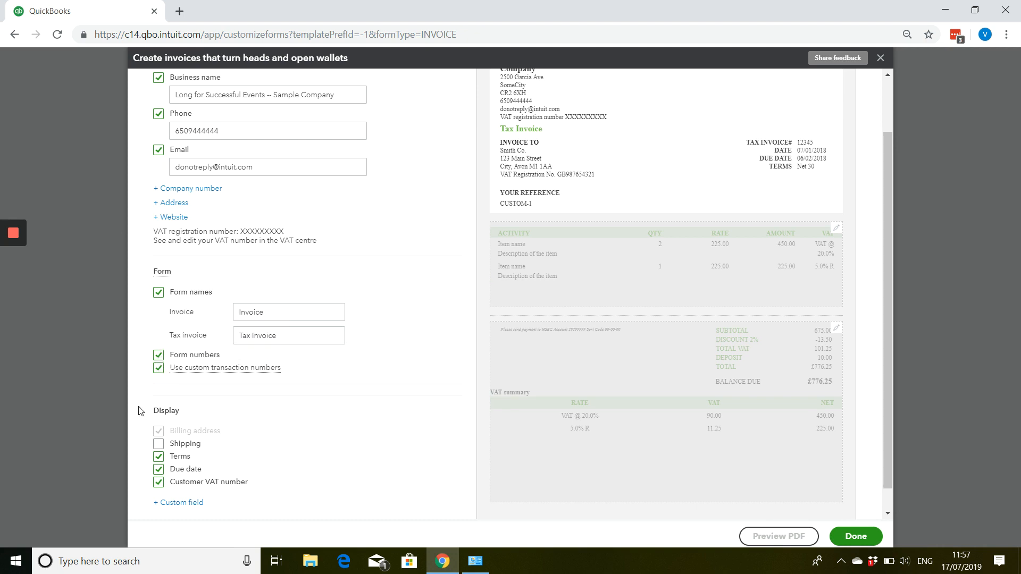
left_click(158, 444)
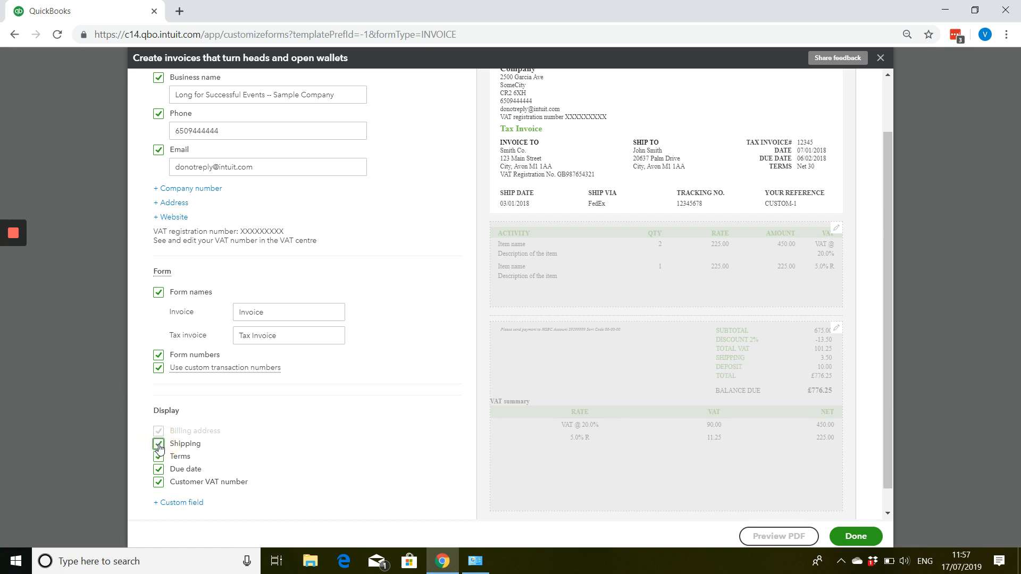
left_click(159, 446)
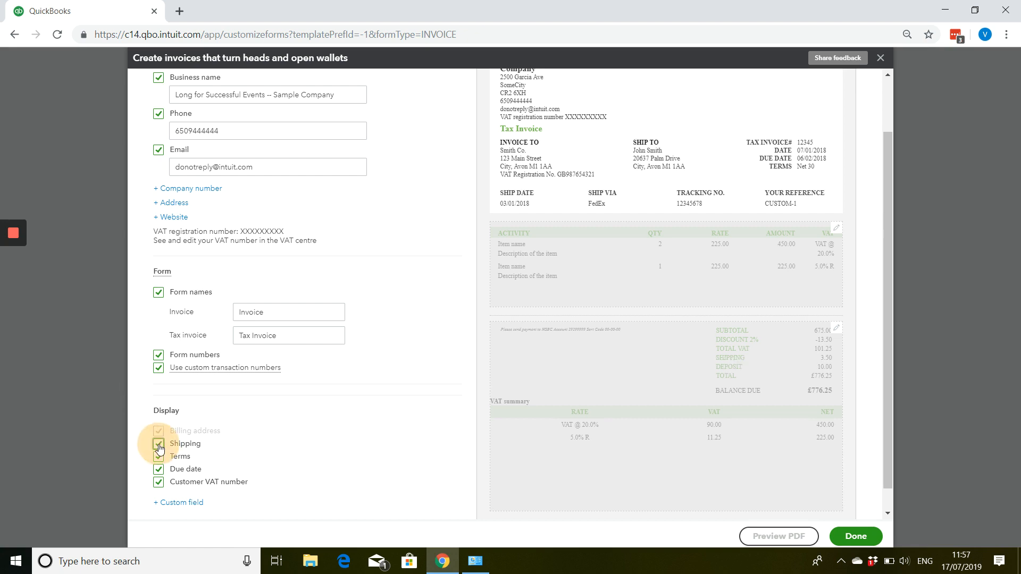
left_click(158, 445)
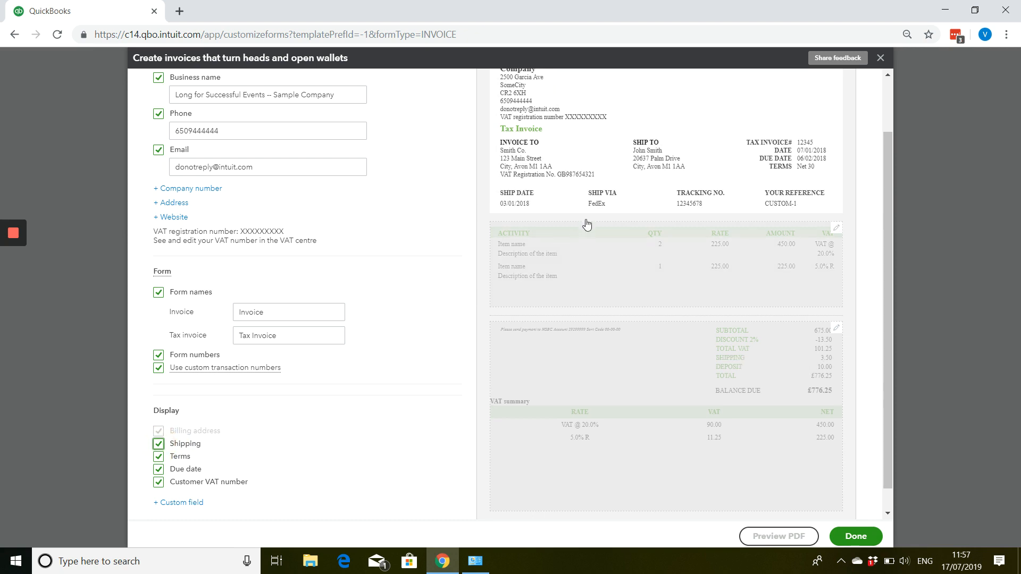
left_click(161, 448)
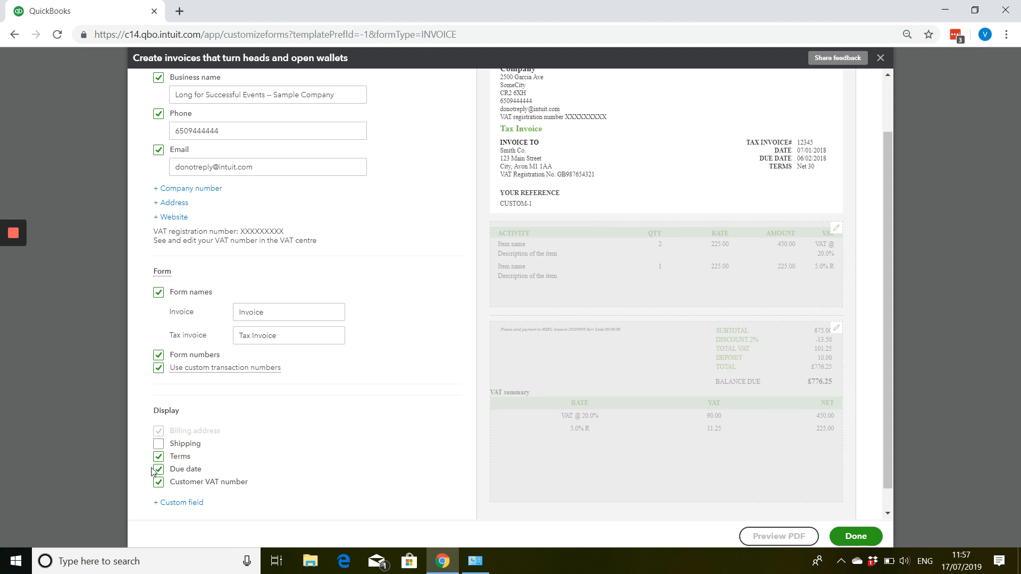
Toggle the terms, due date and customer VAT number off and back on in the invoice display options.
left_click(160, 458)
left_click(157, 460)
left_click(158, 470)
left_click(158, 471)
left_click(159, 487)
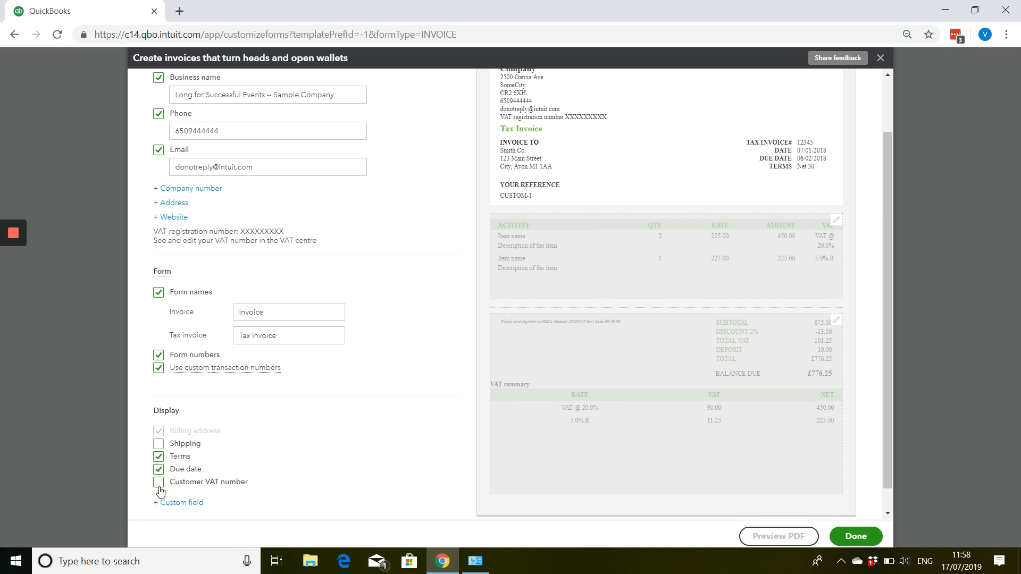
left_click(160, 488)
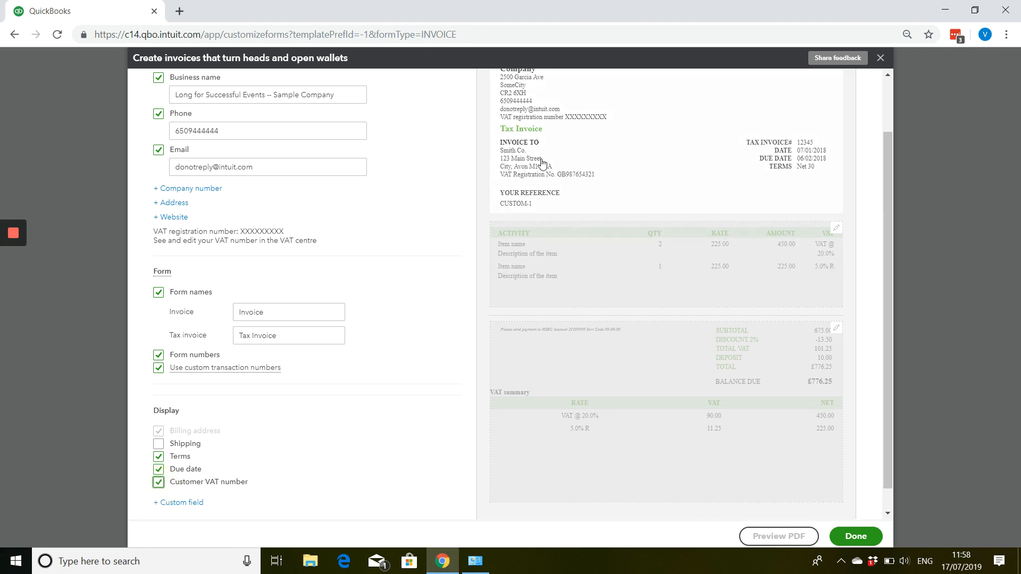
Rename the Your Reference custom field in the invoice header as Purchase Order.
scroll(183, 498, "down", 1)
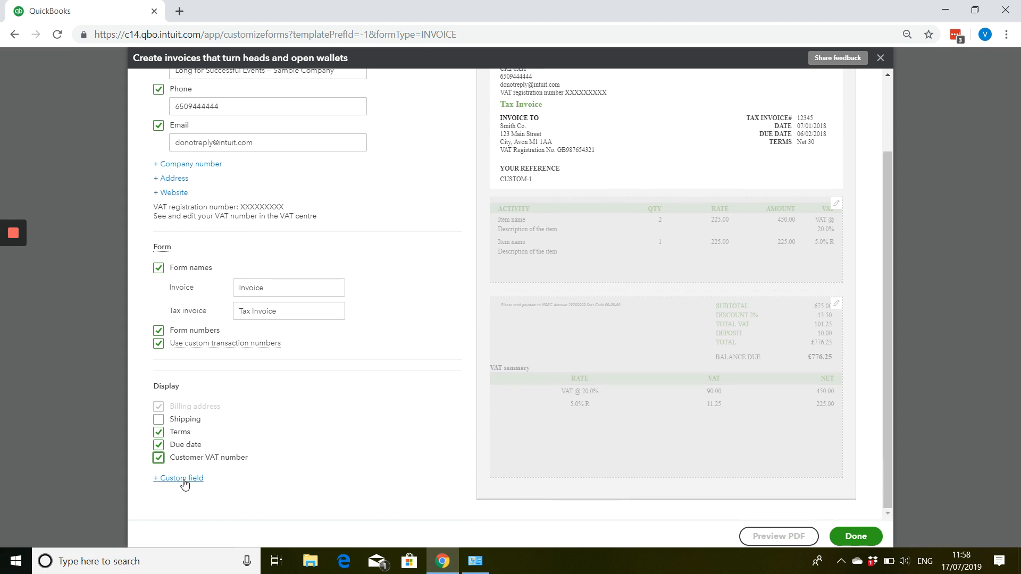
left_click(182, 479)
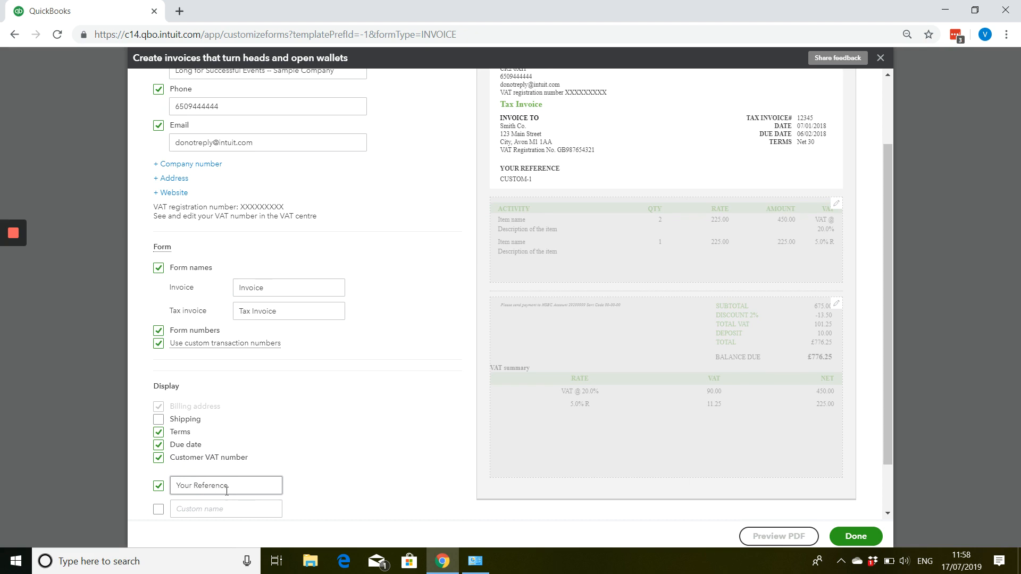
left_click_drag(159, 479, 114, 483)
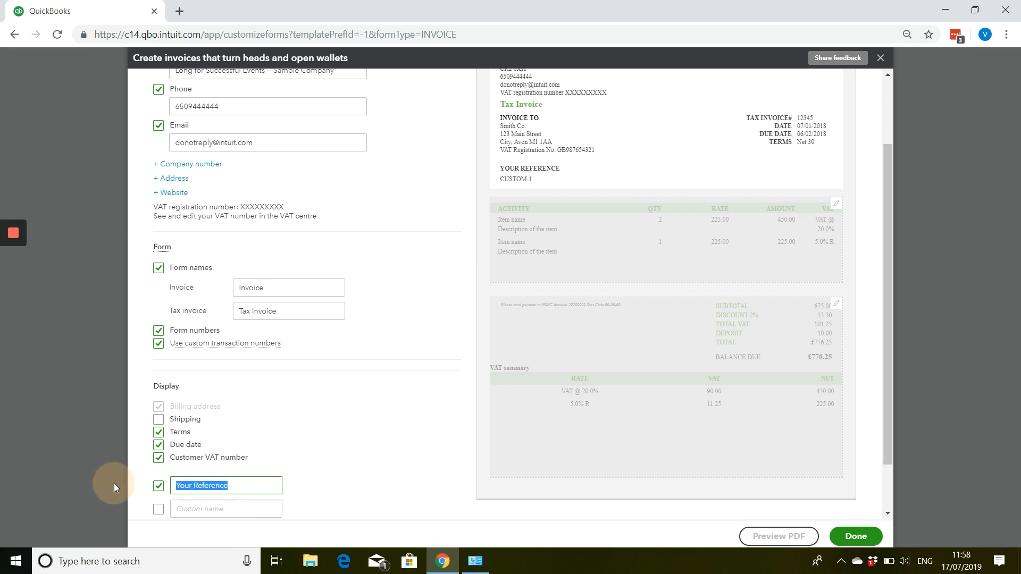
type("Purchase Order")
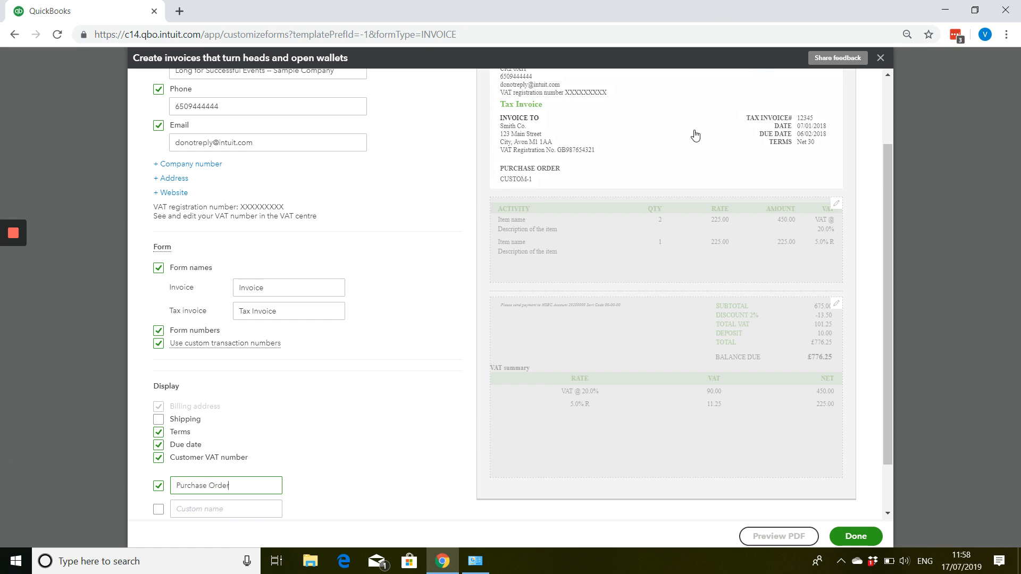
scroll(712, 381, "up", 2)
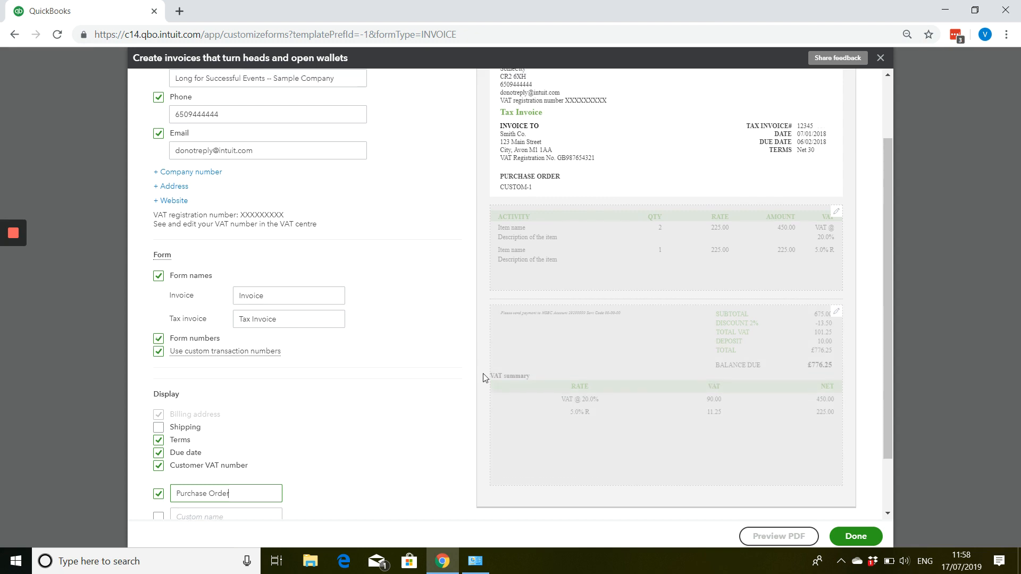
Open the invoice's activity table for editing and try the Date column, leaving it switched off.
left_click(616, 349)
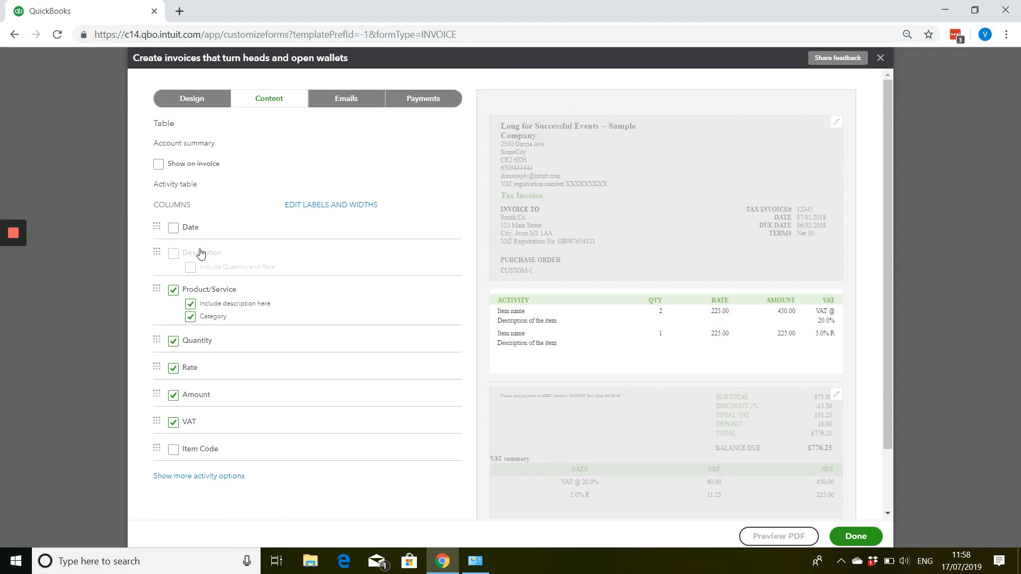
left_click(182, 229)
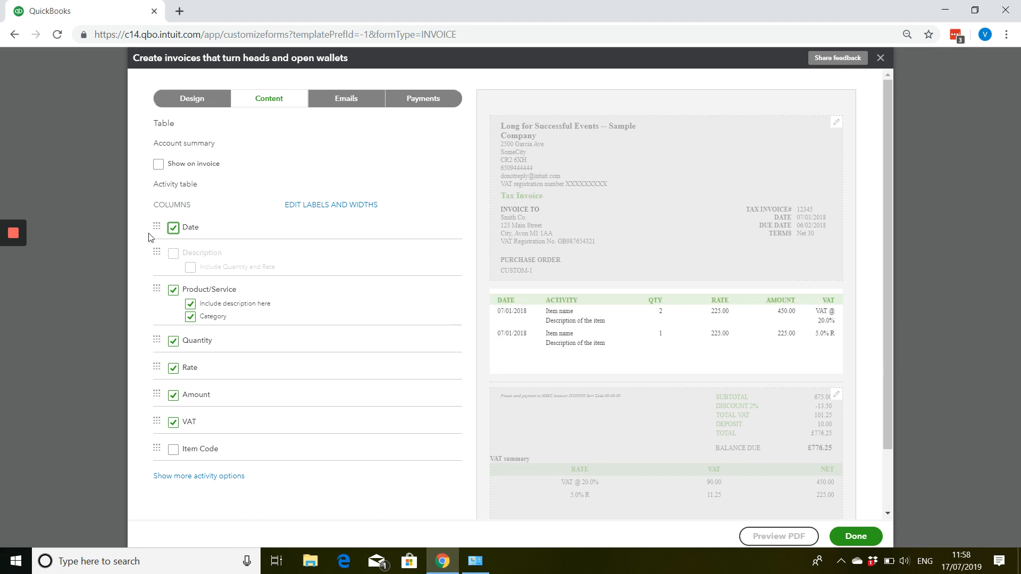
left_click(173, 228)
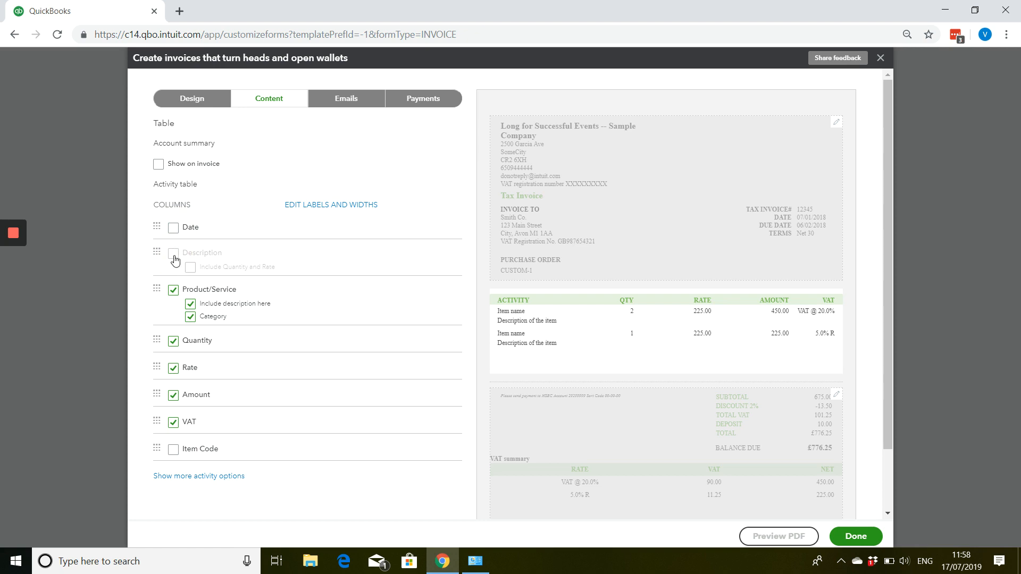
left_click(173, 228)
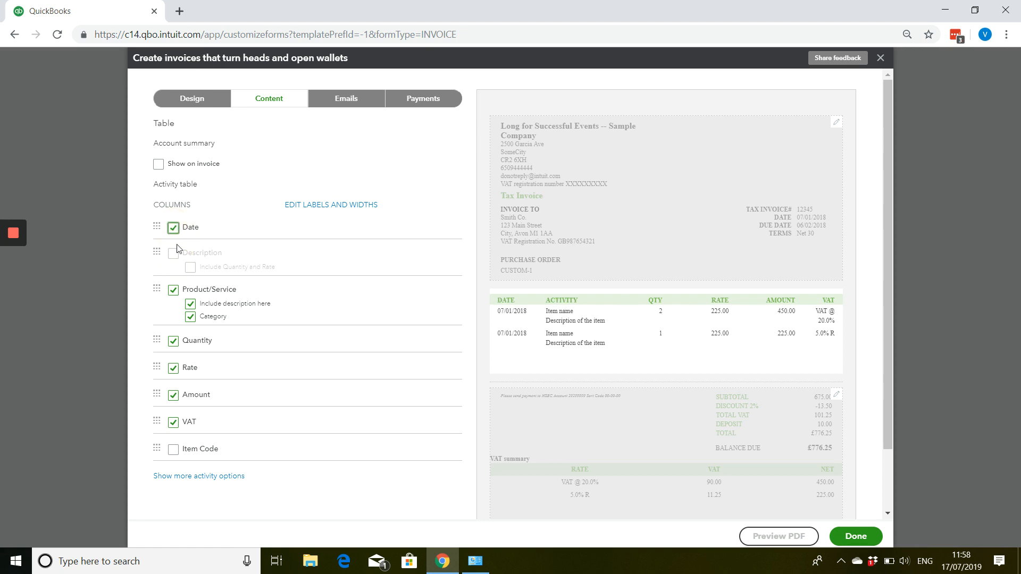
left_click(173, 229)
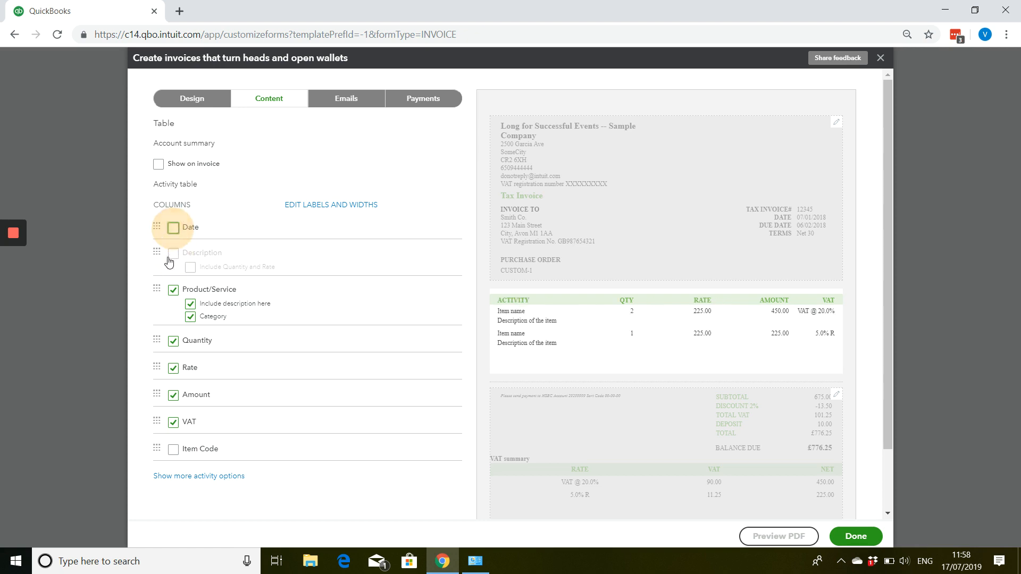
Toggle the Product/Service column off and on, remove the separate Description column and include the description under Product/Service.
left_click(172, 293)
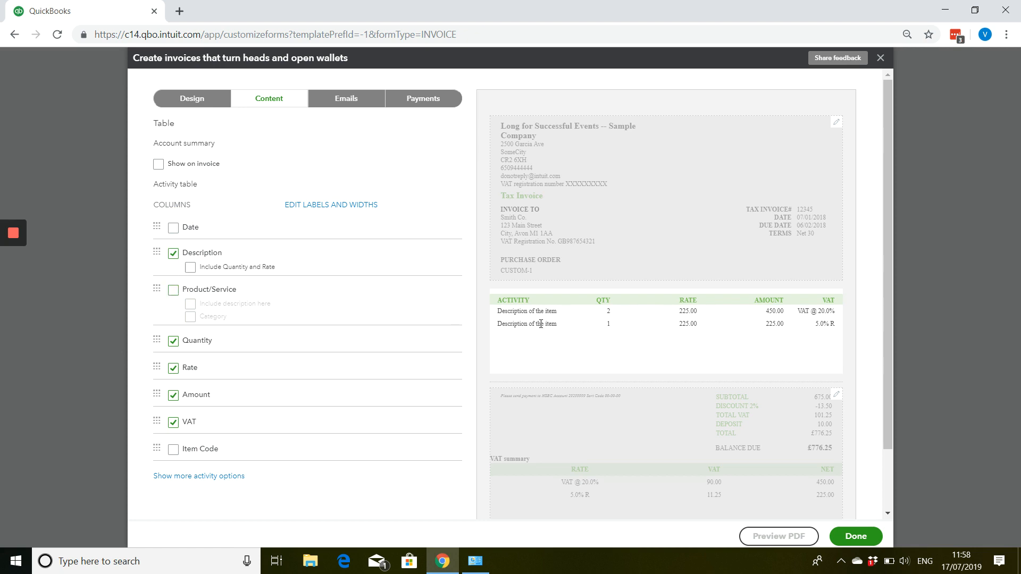
left_click(175, 292)
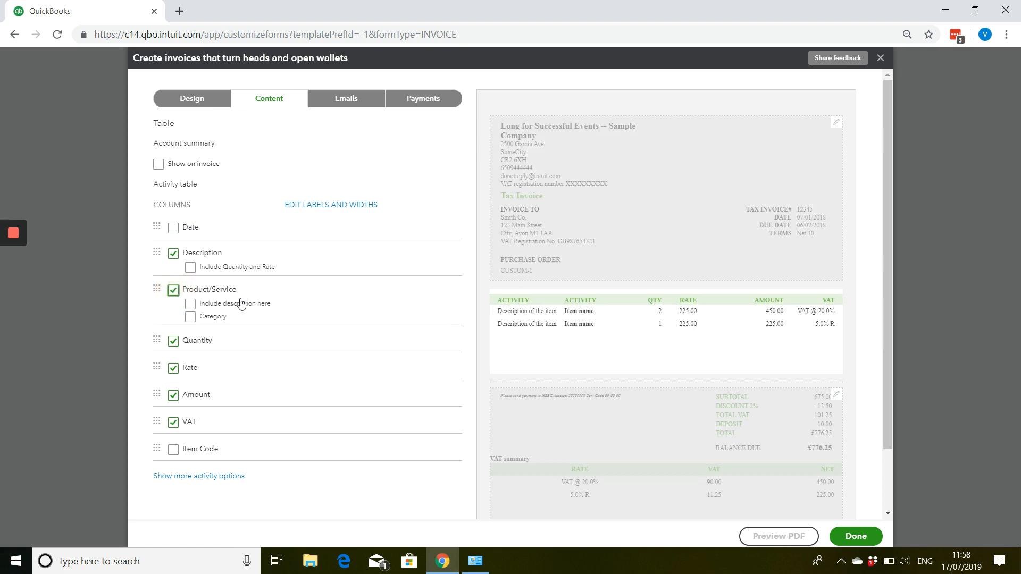
left_click(173, 257)
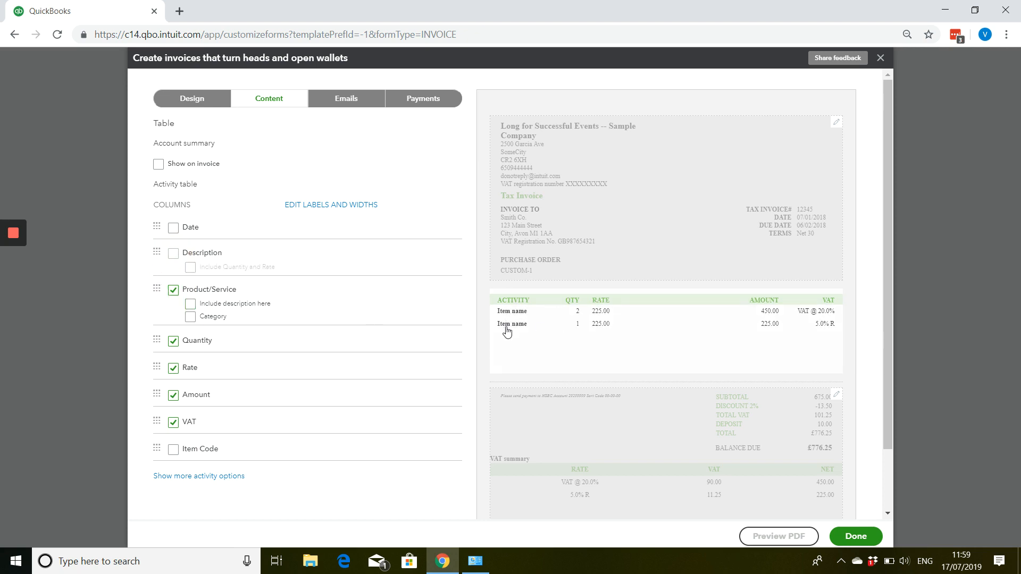
left_click(216, 306)
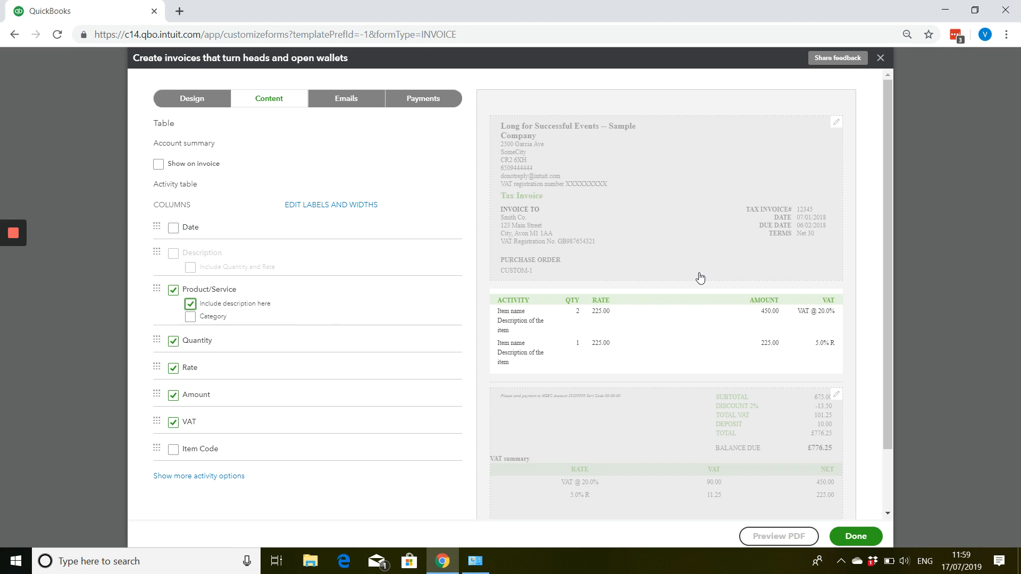
Remove the Quantity and Rate columns from the activity table.
left_click(179, 349)
left_click(176, 346)
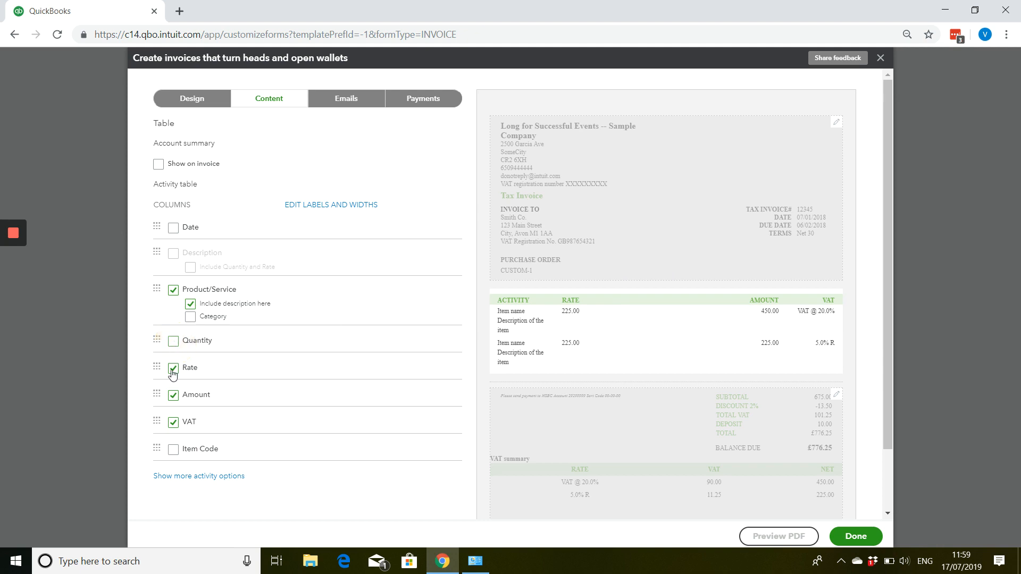
left_click(173, 371)
Try adding the Item Code column to the activity table and remove it again.
scroll(191, 319, "down", 2)
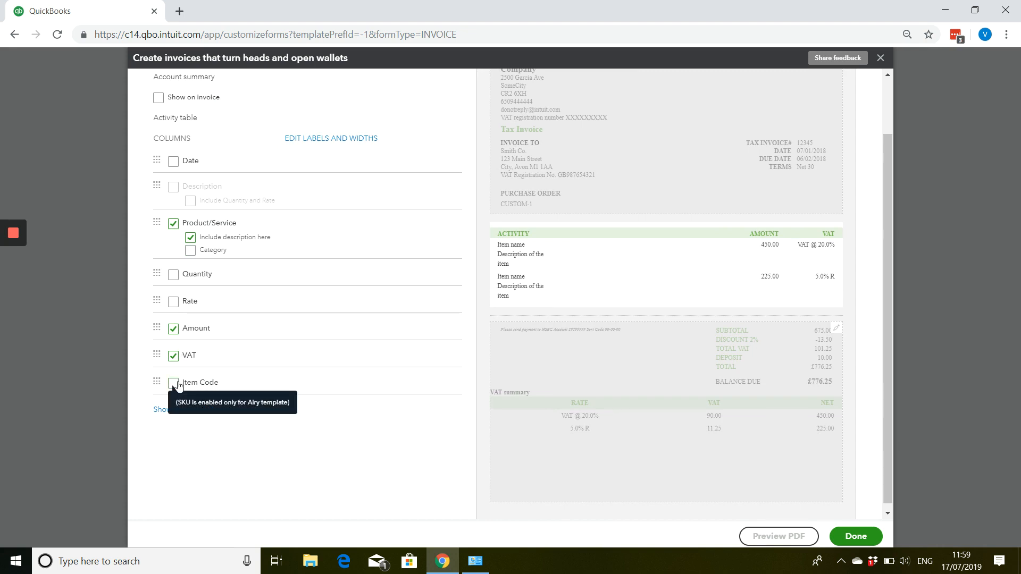
left_click(174, 384)
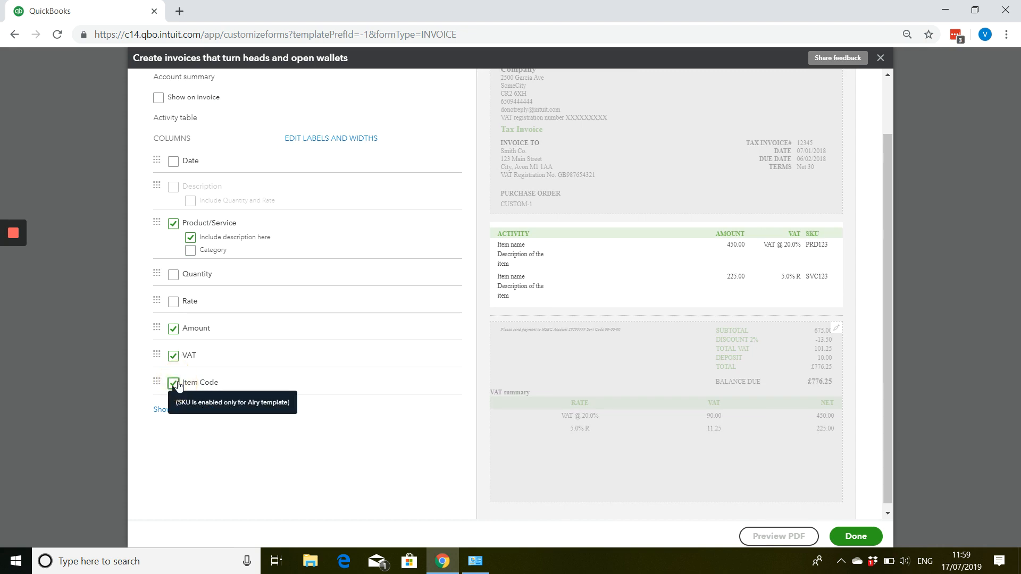
left_click(175, 383)
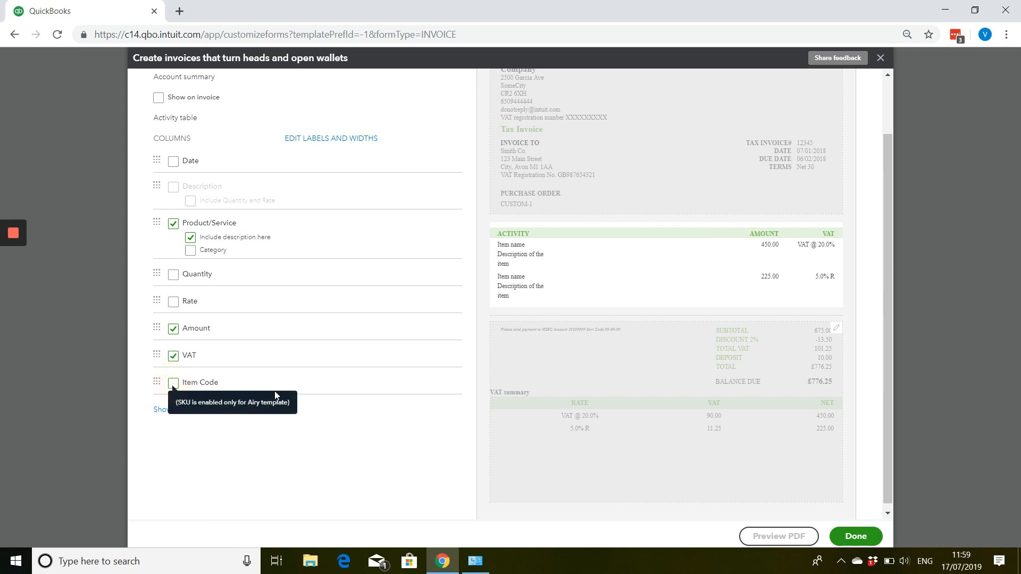
Examine the additional activity options, including the choices for grouping activity, and toggle Include employee name on and off.
left_click(229, 410)
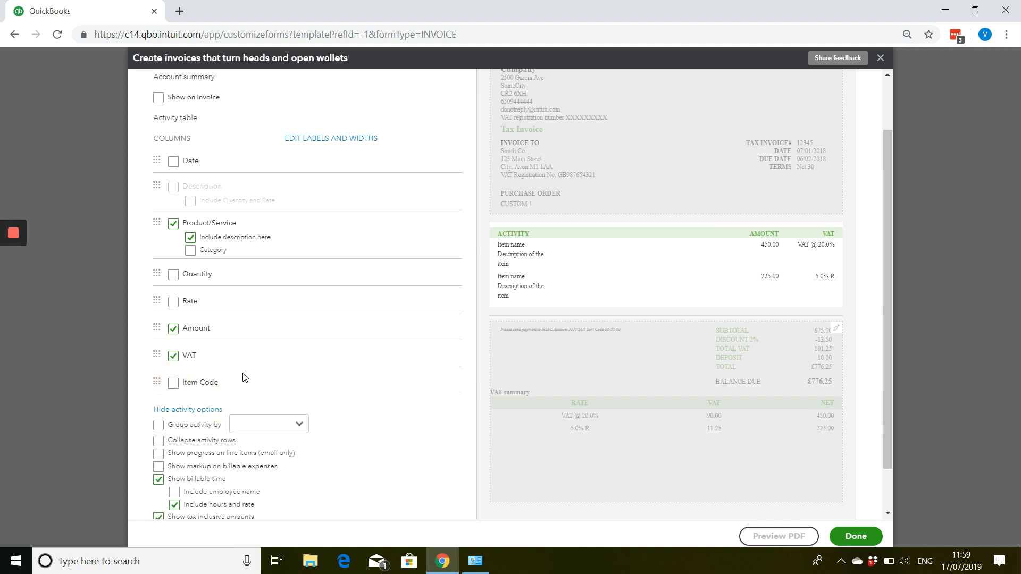
scroll(244, 377, "down", 1)
left_click(240, 377)
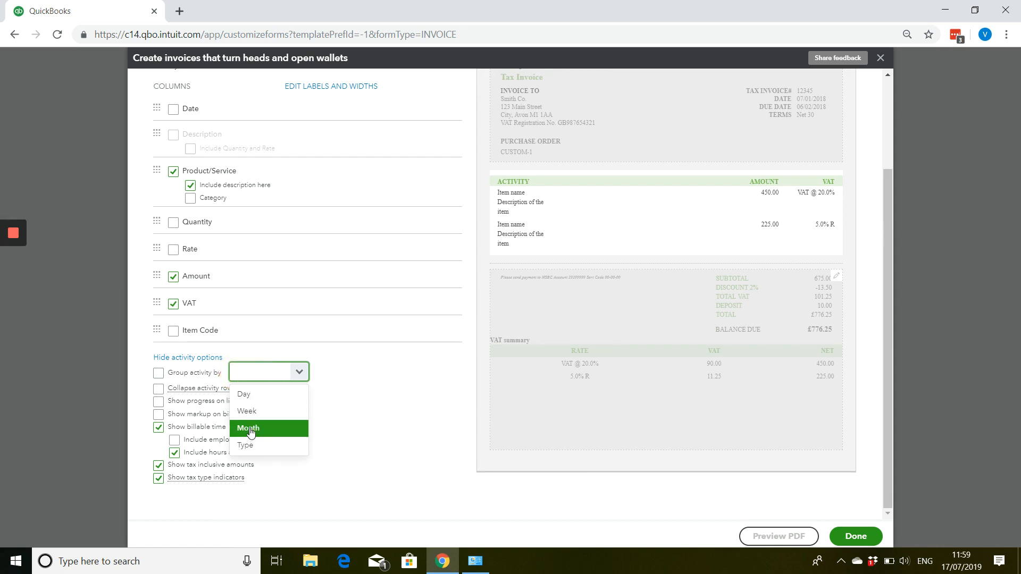
left_click(278, 352)
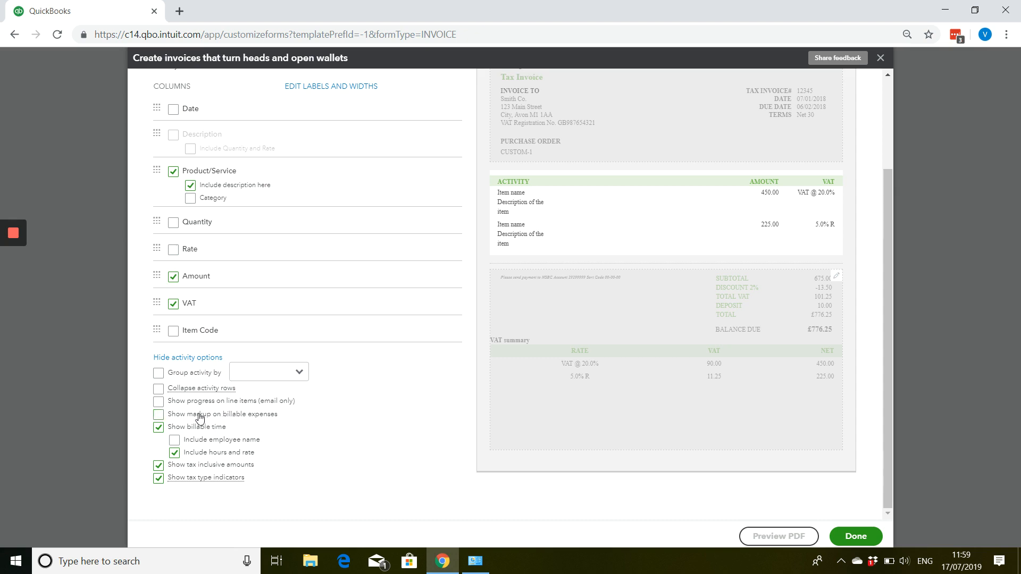
left_click(174, 441)
left_click(175, 442)
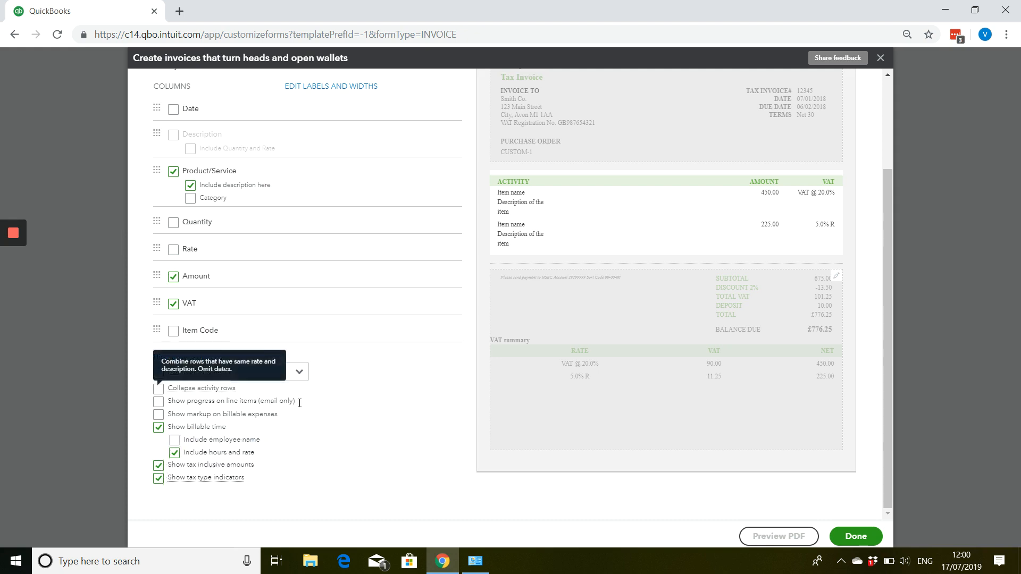
Open the invoice footer for editing and move the HSBC payment instructions from the customer message to the payment details and footer text.
left_click(680, 328)
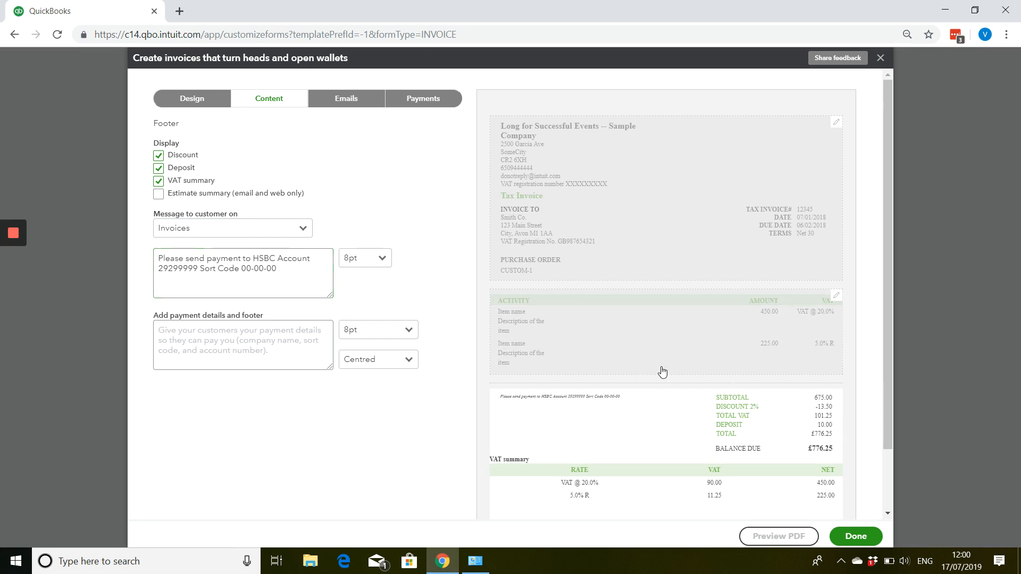
scroll(661, 372, "down", 2)
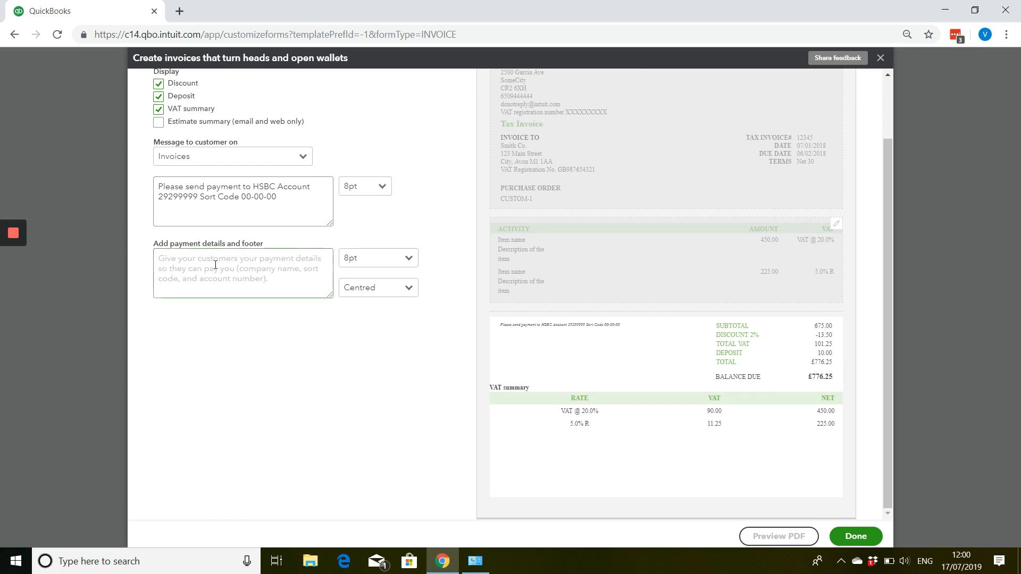
scroll(224, 277, "up", 2)
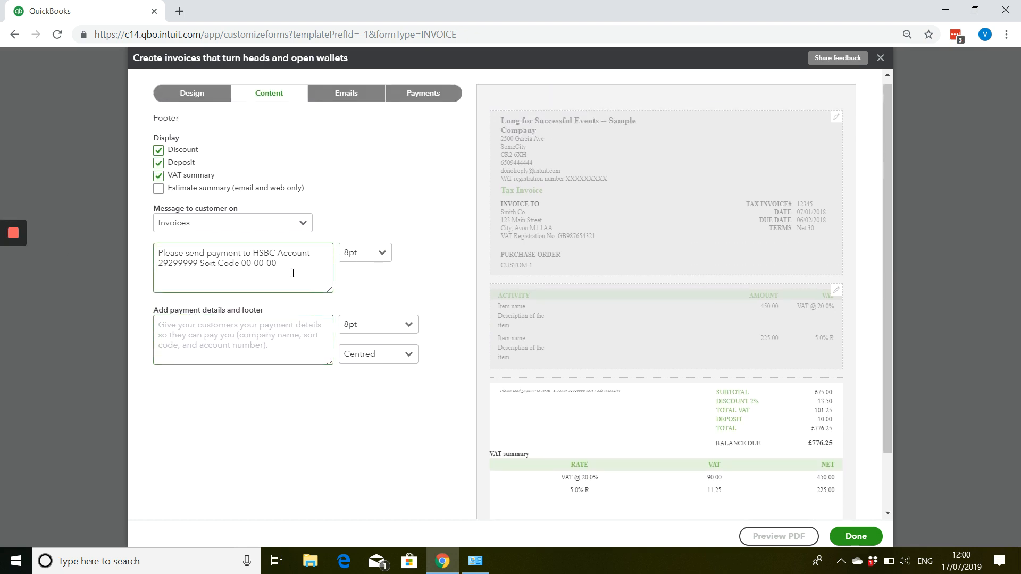
left_click_drag(276, 263, 154, 263)
key("ctrl+c")
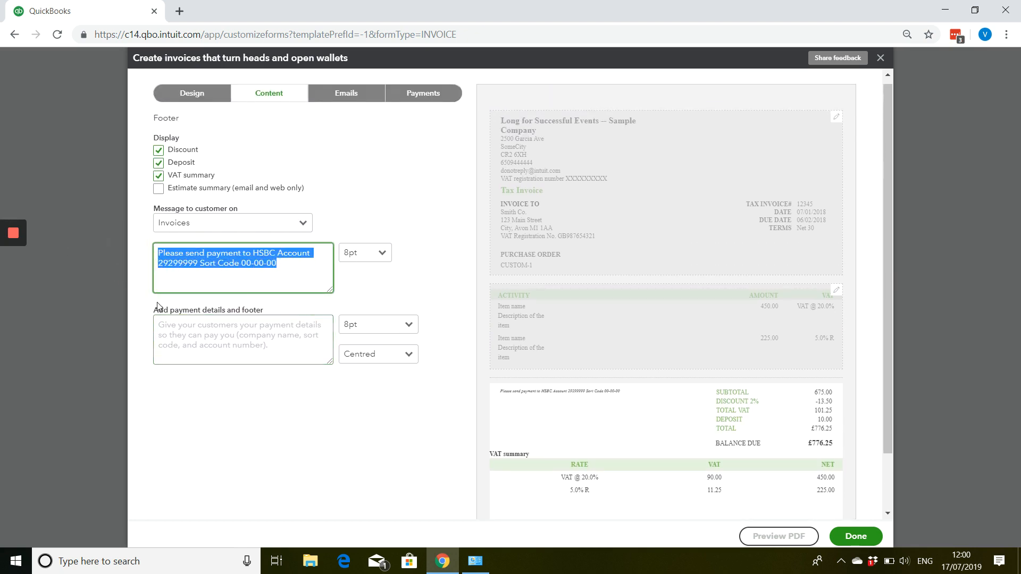
key("BackSpace")
left_click(227, 325)
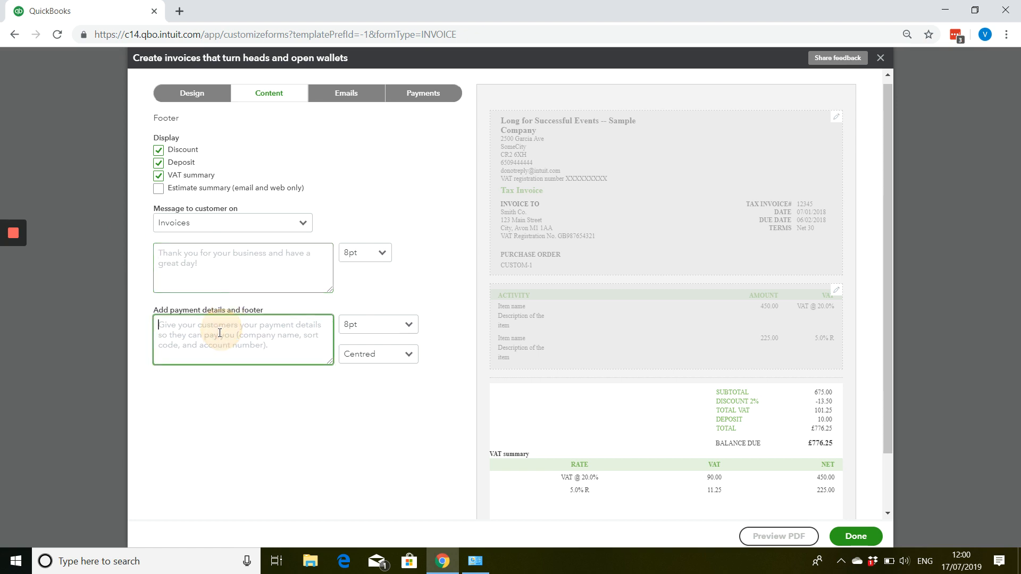
key("ctrl+v")
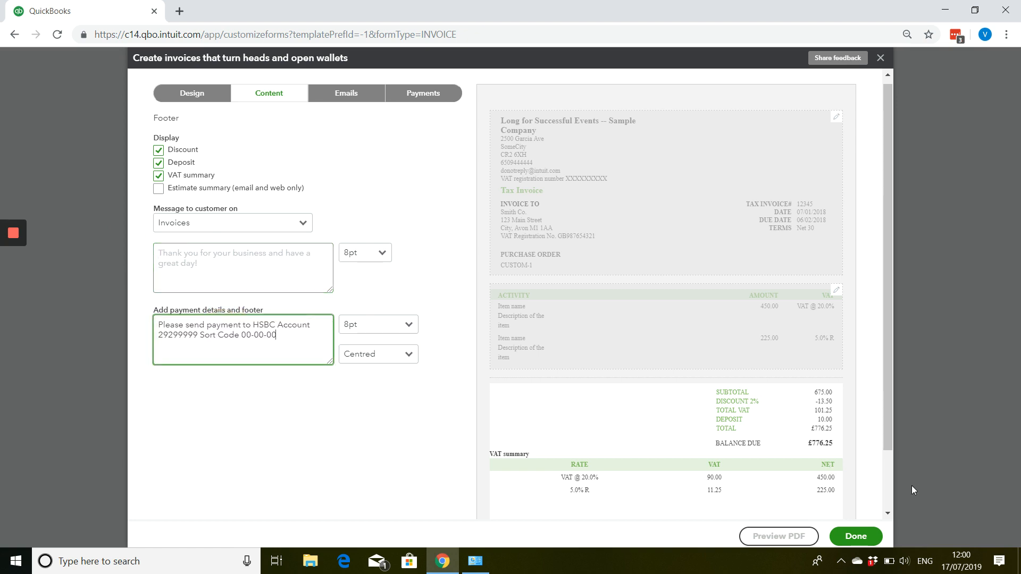
Set the text size of the payment details and footer to 12pt.
scroll(670, 445, "down", 2)
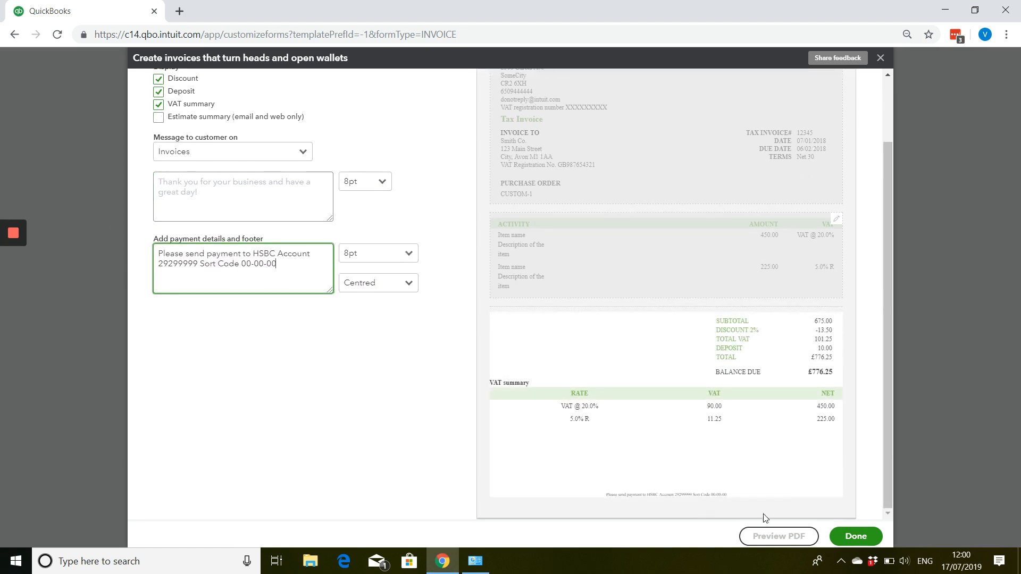
left_click(343, 261)
left_click(343, 308)
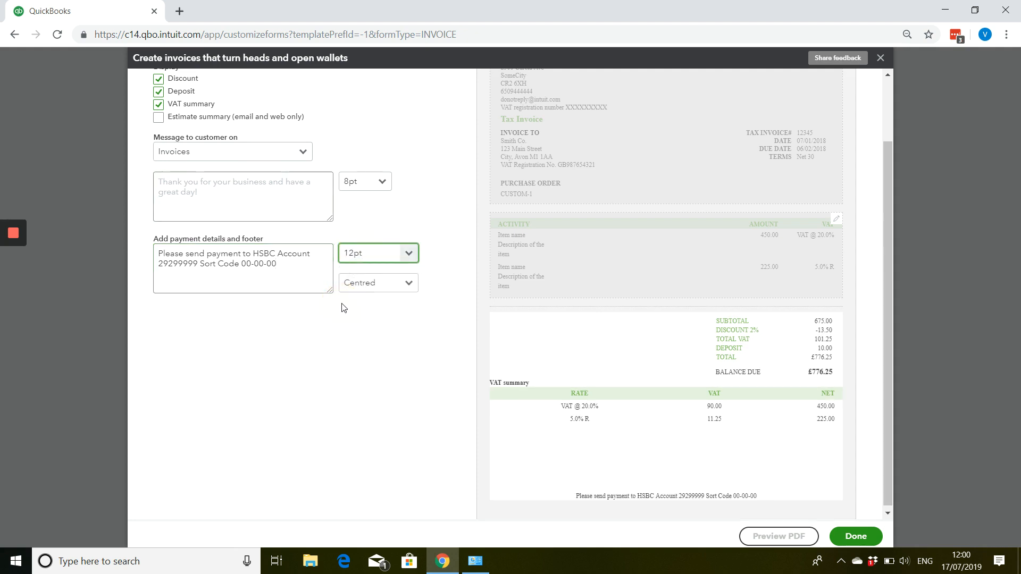
Enter "Thankyou for your business" as the message to customers on invoices and set its text size to 10pt.
scroll(336, 338, "up", 2)
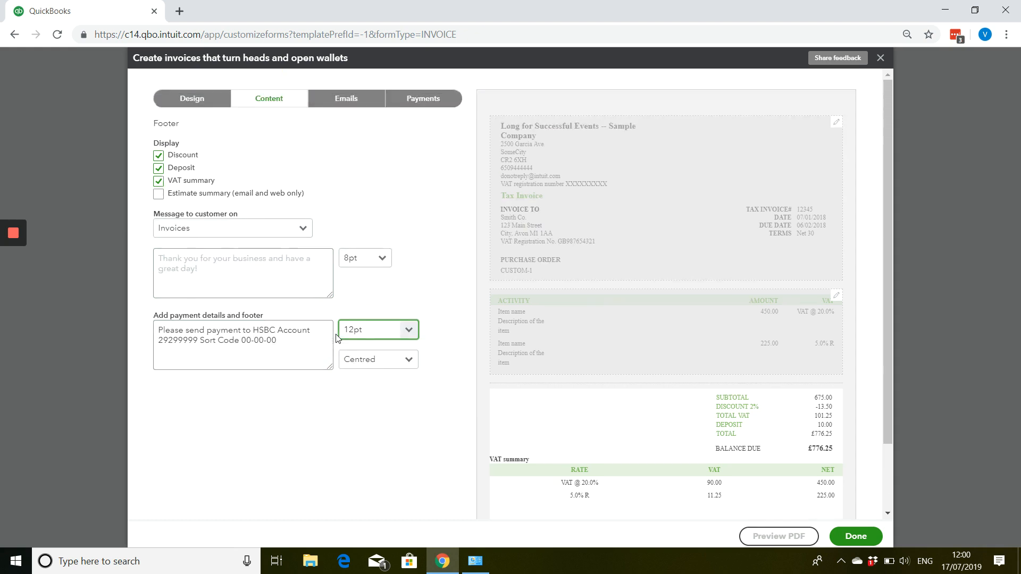
left_click(282, 281)
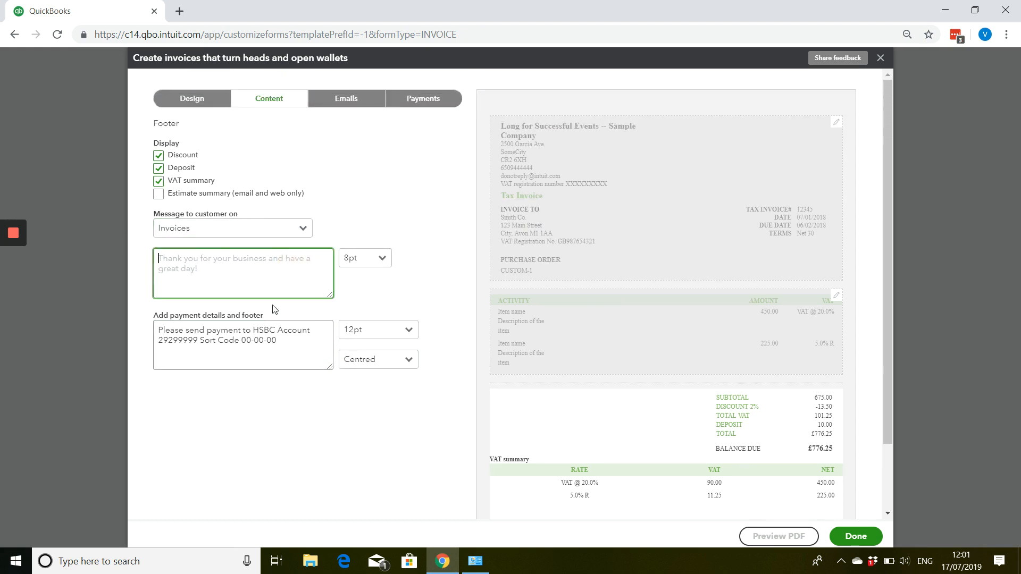
type("Thankyou for")
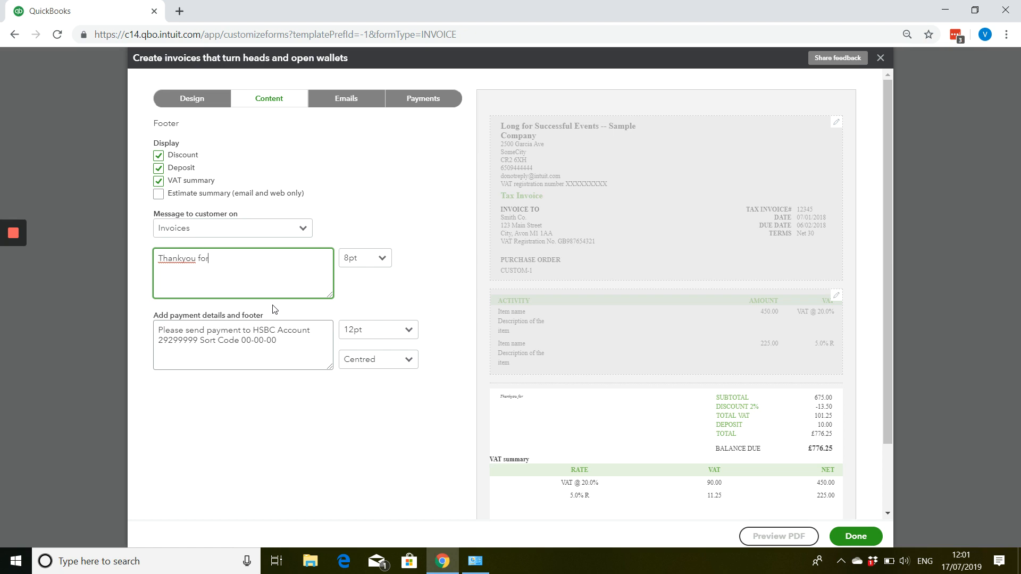
type(" gyour busines")
key("BackSpace")
key("BackSpace")
key("BackSpace")
key("BackSpace")
key("BackSpace")
key("BackSpace")
key("BackSpace")
key("BackSpace")
type("bu")
left_click(360, 264)
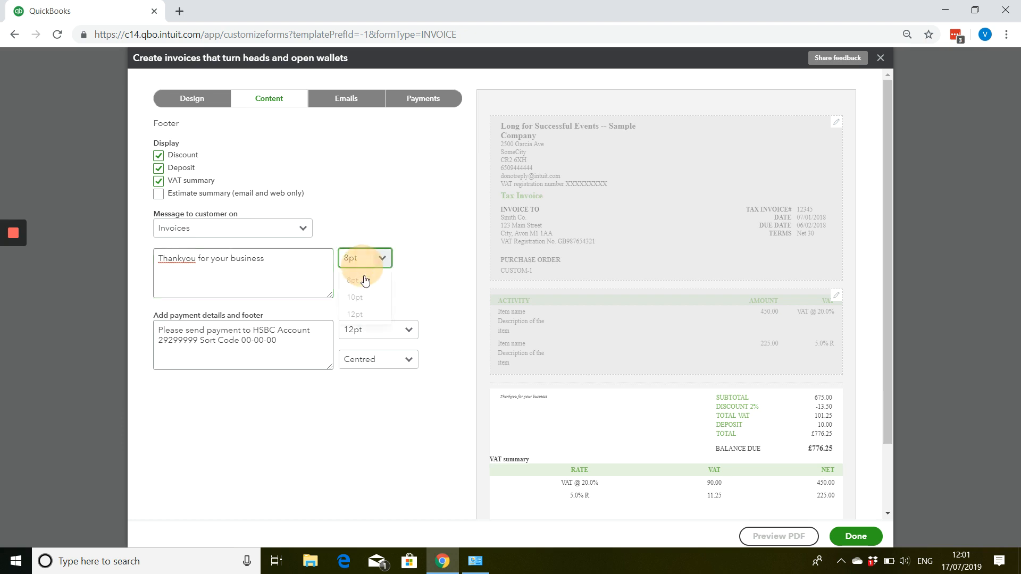
left_click(361, 303)
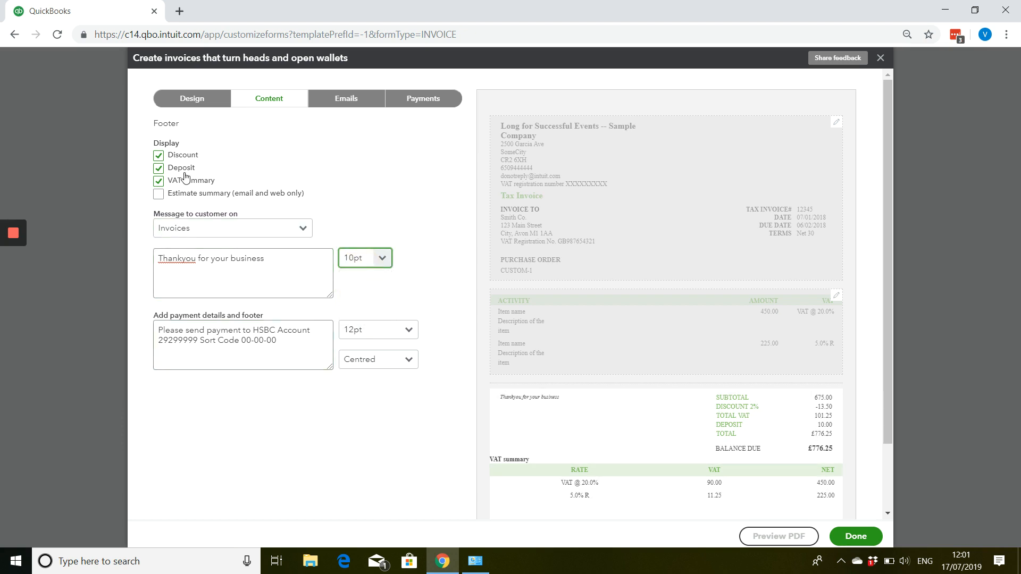
Open the invoice email settings, preview the email with Full details and switch back to Summarised details.
left_click(336, 104)
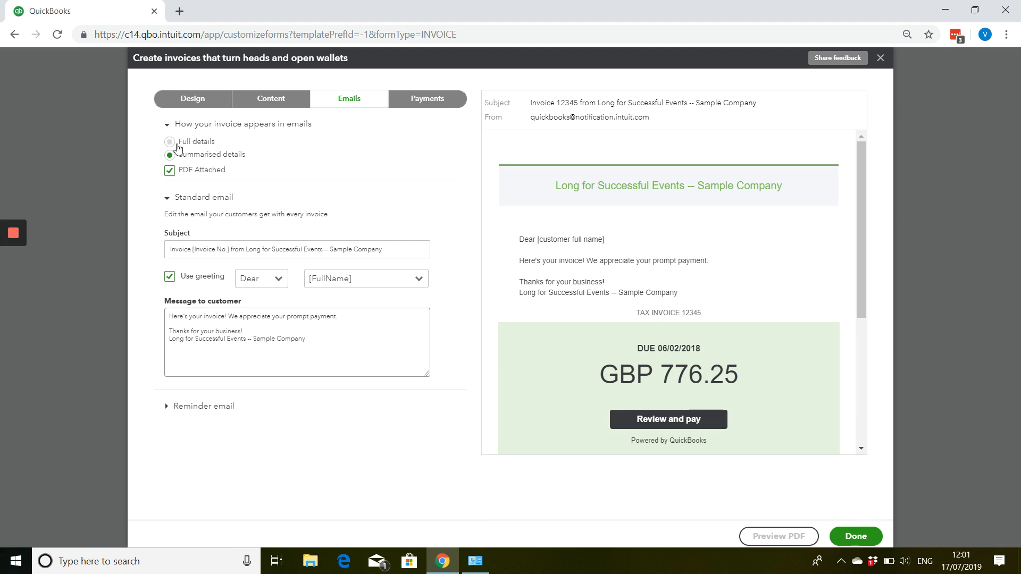
left_click(179, 147)
scroll(712, 262, "down", 10)
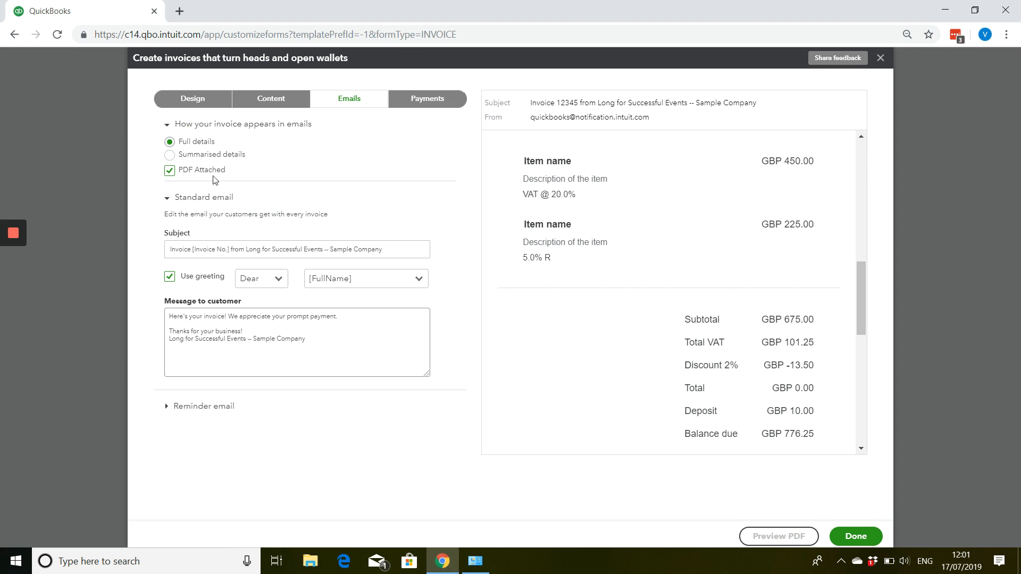
left_click(169, 155)
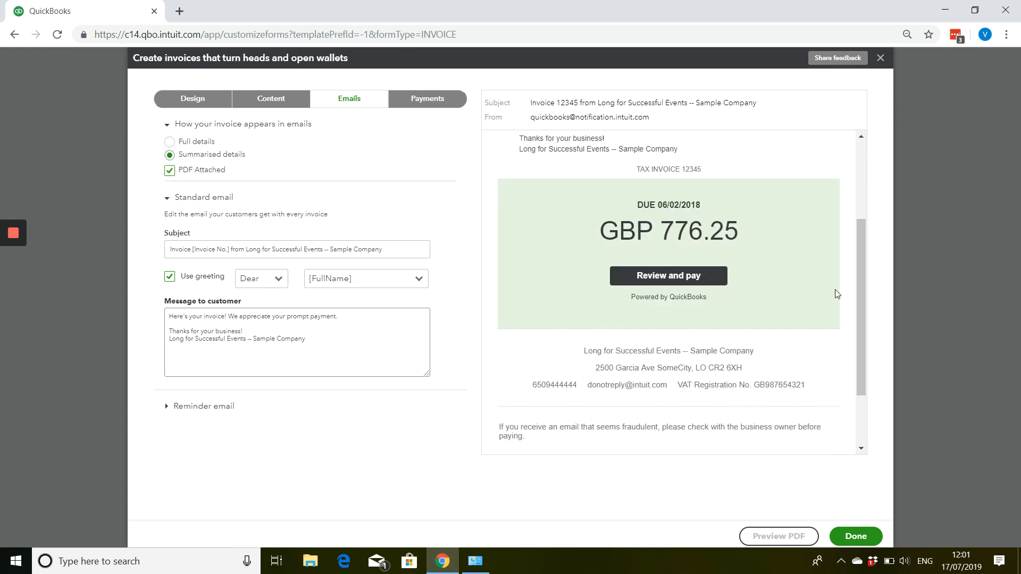
scroll(755, 242, "down", 2)
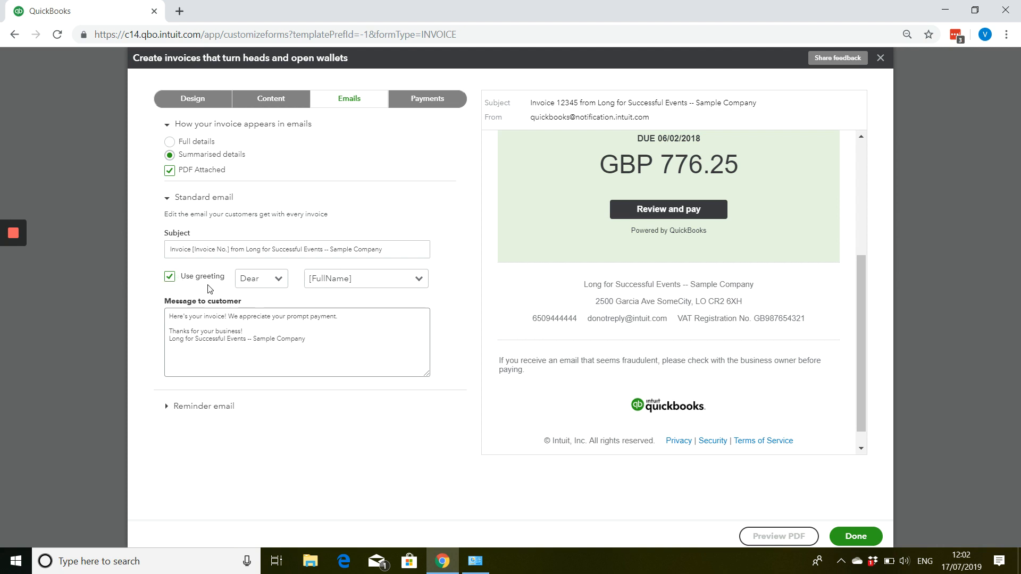
Try the [Title][Last] name format in the standard email greeting and return it to [FullName].
left_click(342, 286)
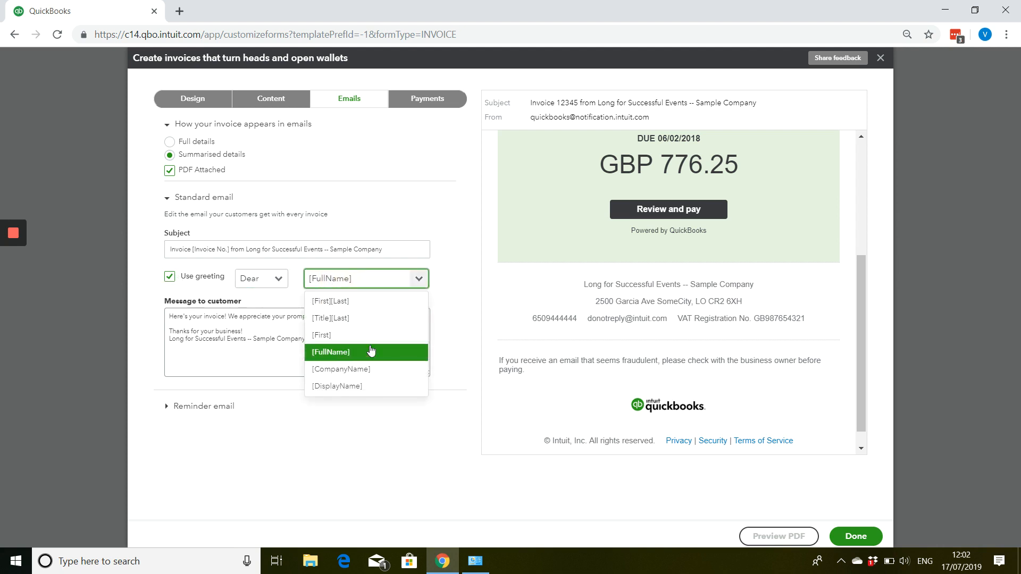
left_click(367, 318)
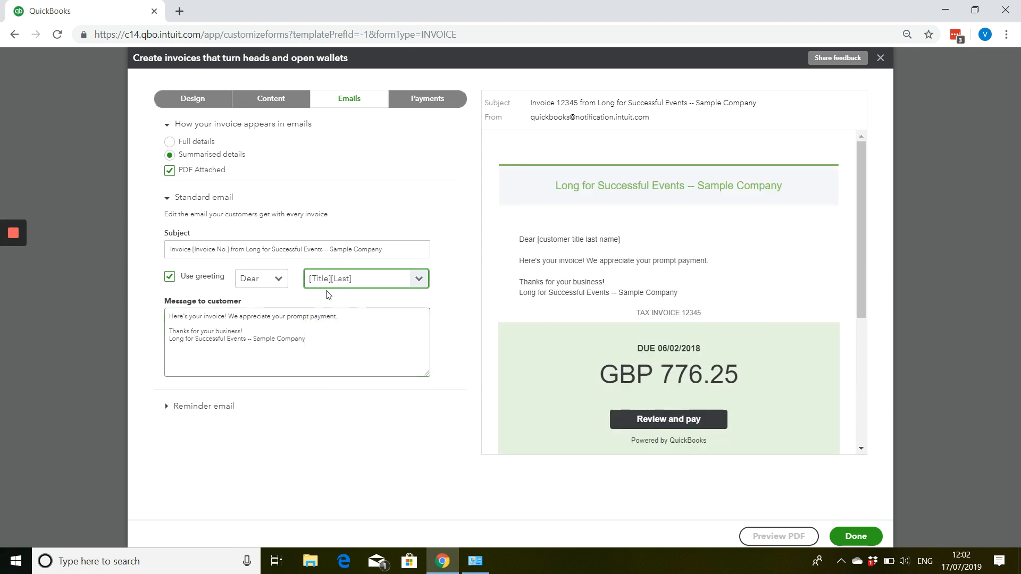
left_click(350, 285)
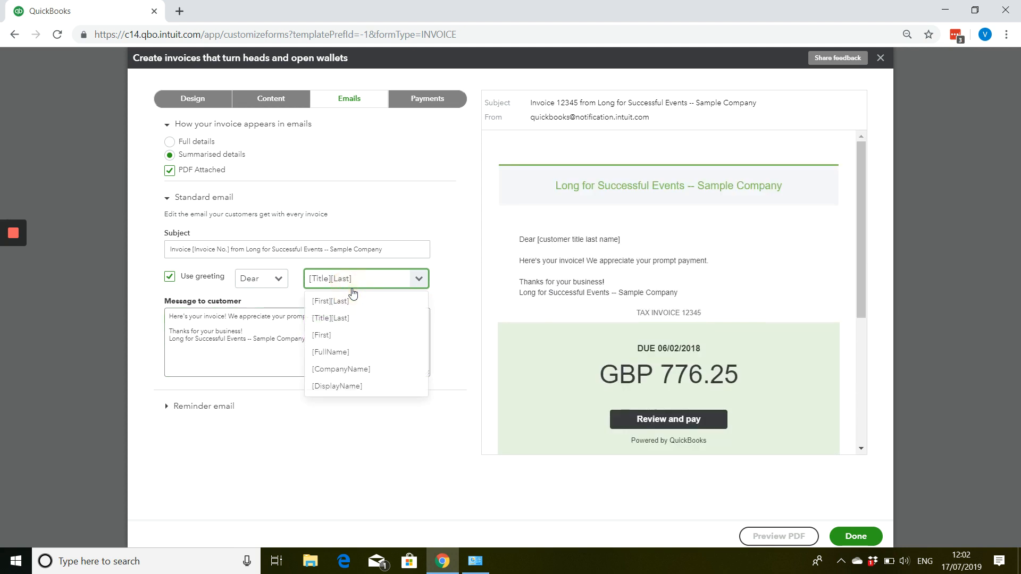
left_click(354, 353)
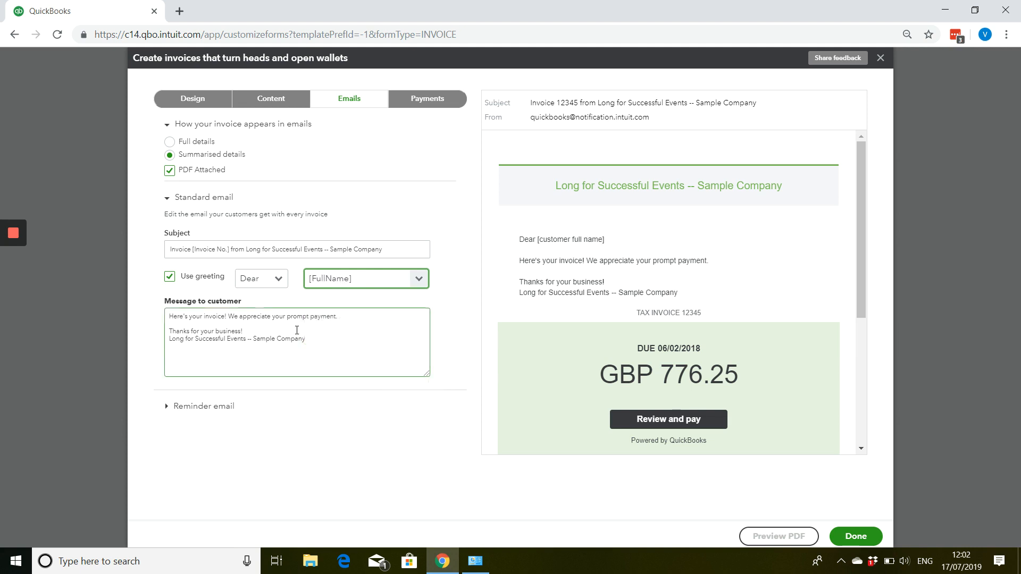
Set the standard email greeting to <Blank> with [CompanyName], and open the reminder email settings.
left_click(372, 281)
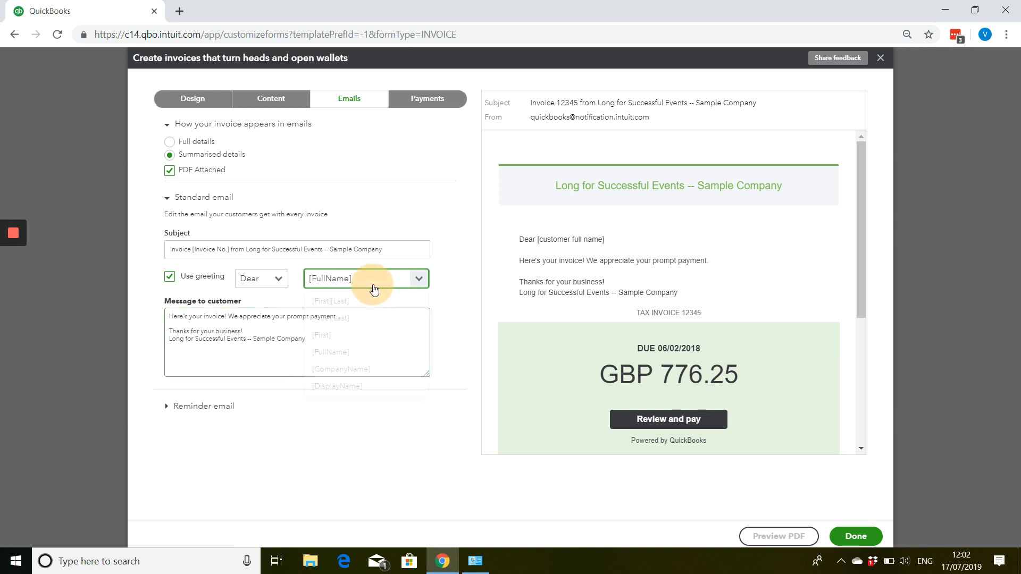
left_click(356, 370)
left_click(277, 281)
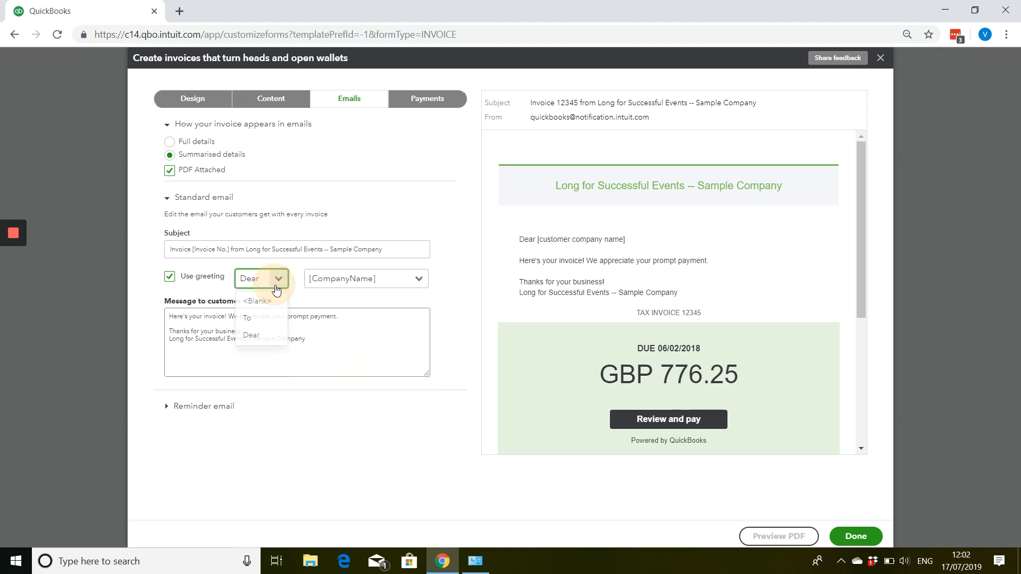
left_click(273, 319)
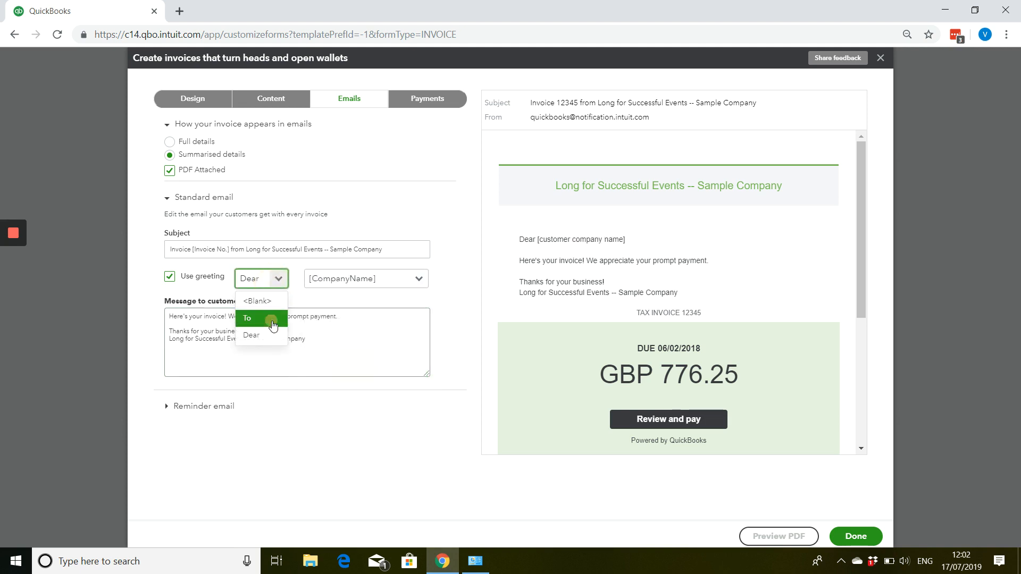
left_click(271, 287)
left_click(258, 298)
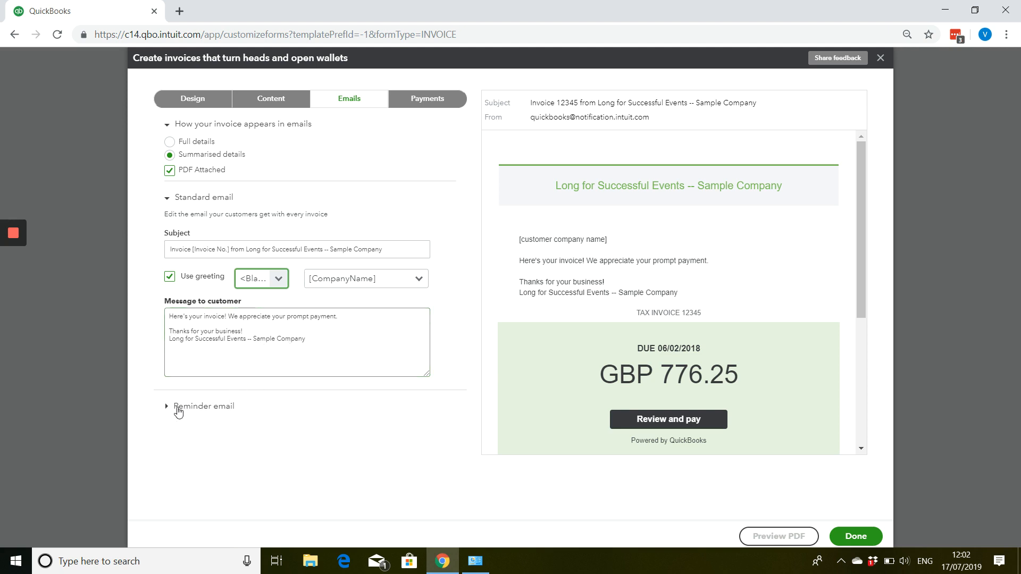
left_click(178, 407)
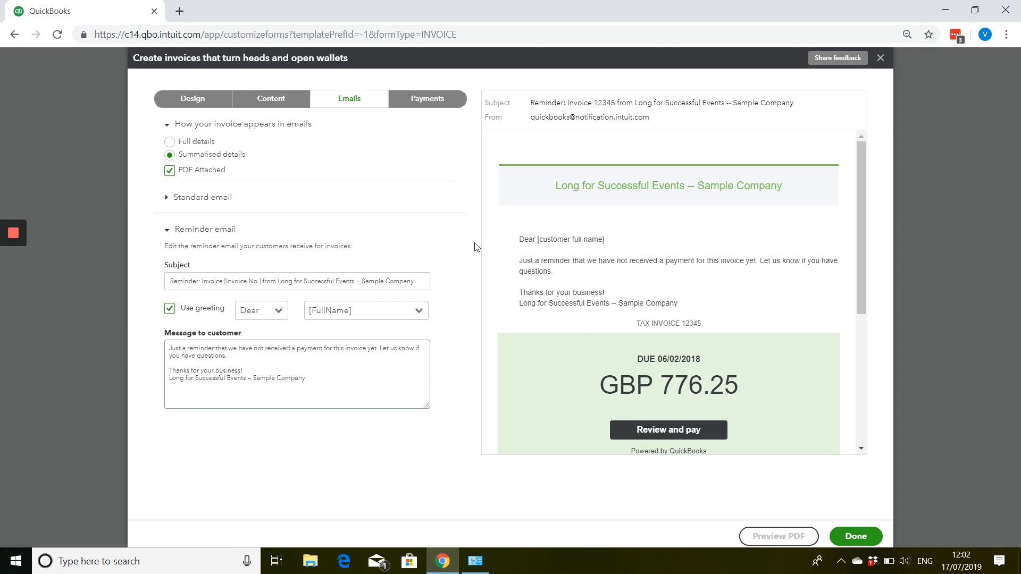
Try the Online payments and Direct Debit options in the invoice payment settings, and turn both off again.
left_click(402, 98)
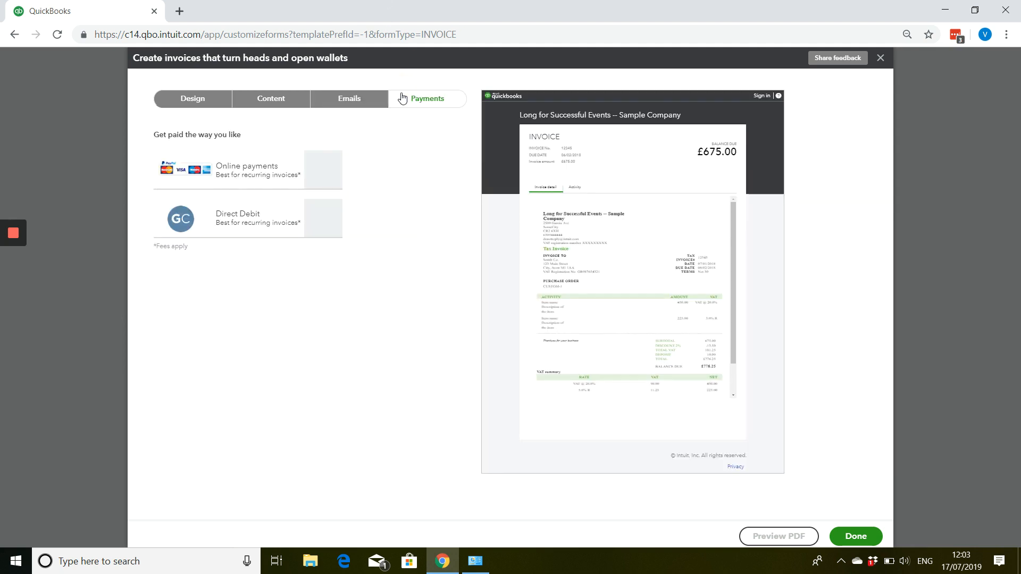
left_click(324, 162)
left_click(320, 177)
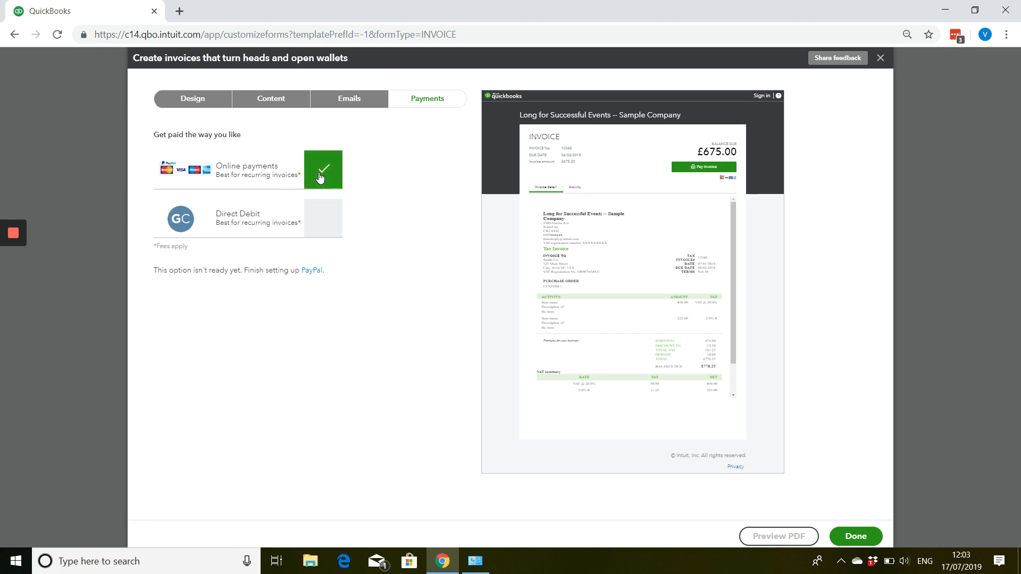
left_click(321, 177)
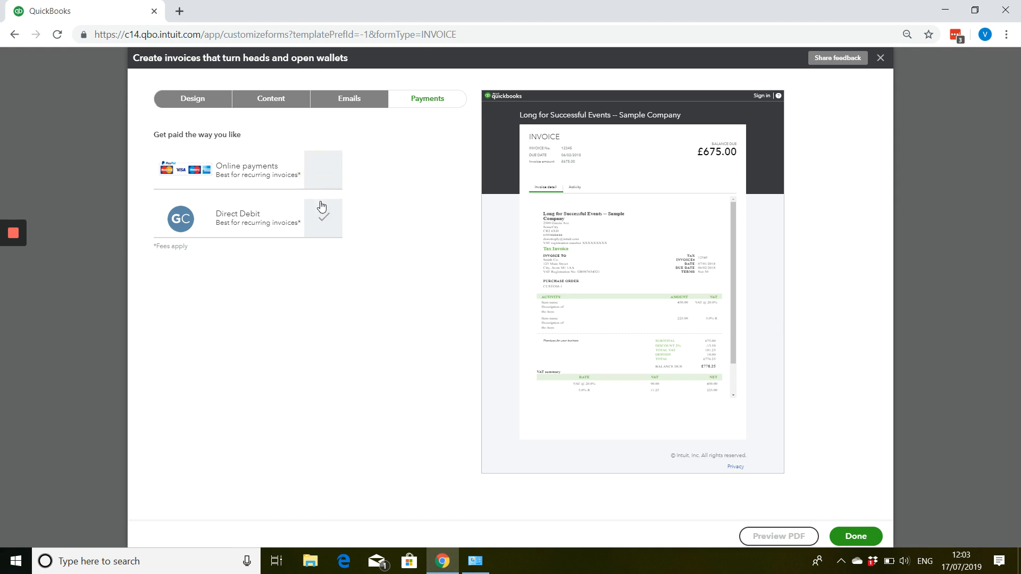
left_click(322, 231)
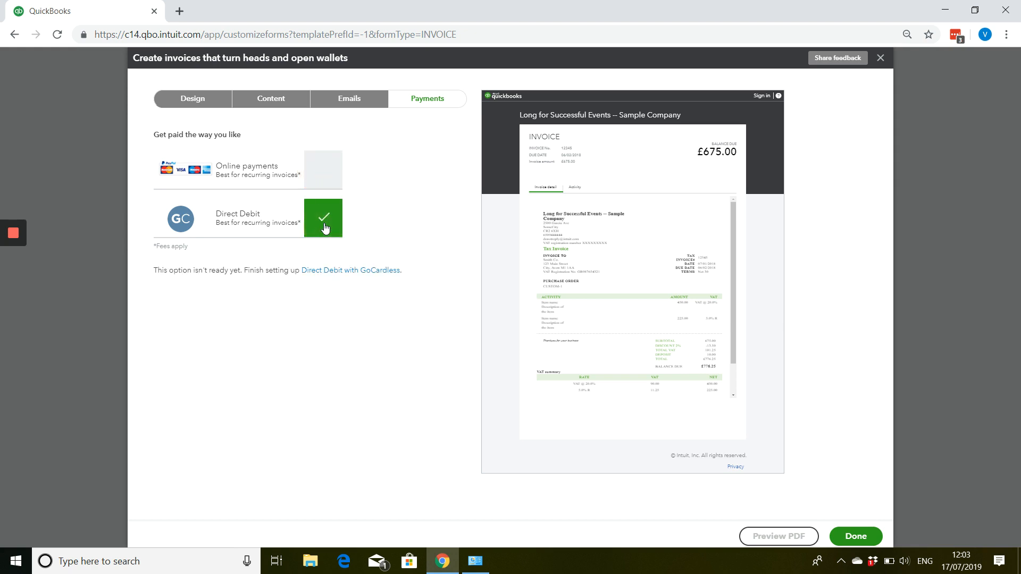
left_click(324, 223)
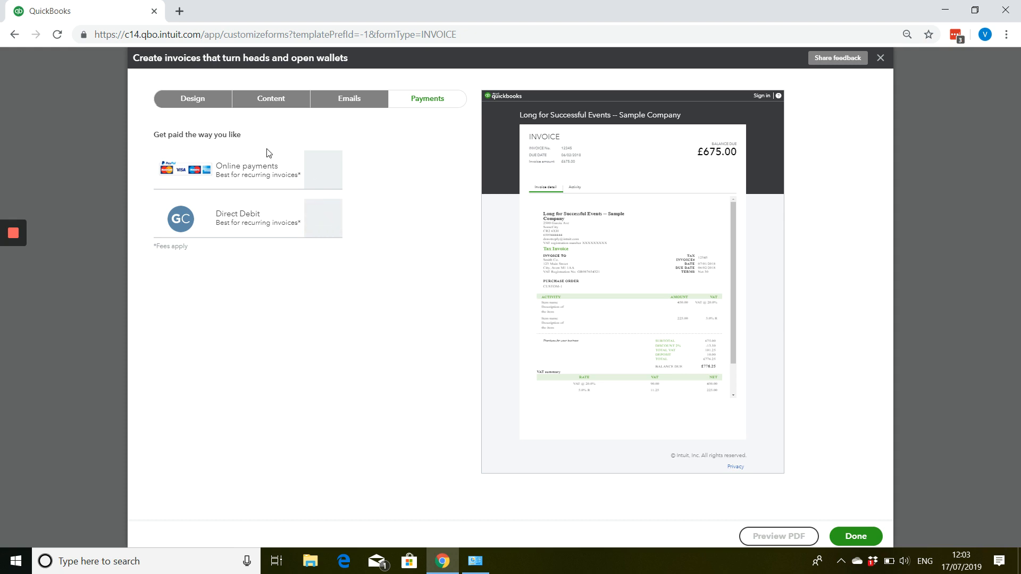
Save the customised invoice template and return to the custom form styles list.
left_click(849, 538)
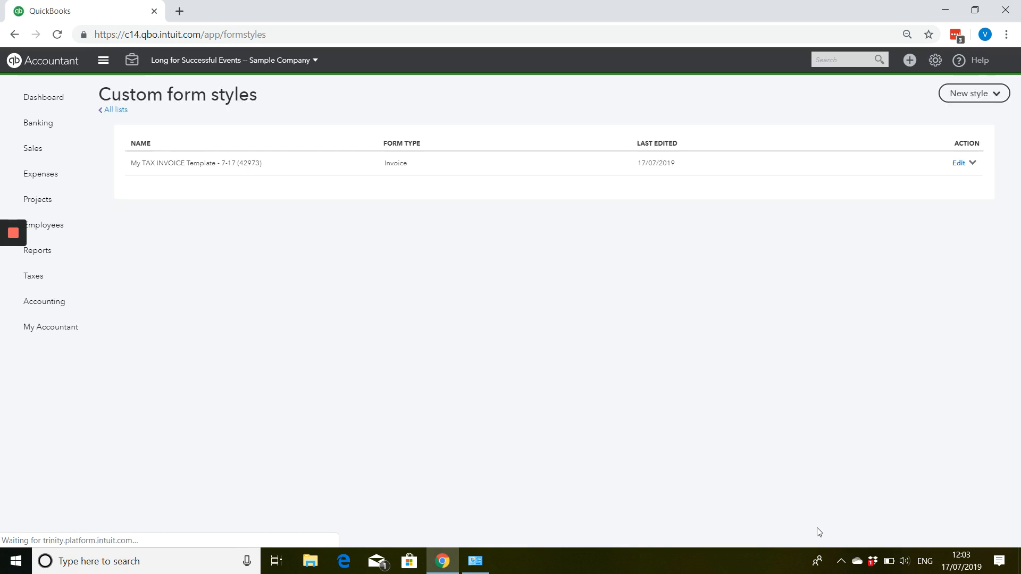
Open a new Estimate form style and exit it without saving.
left_click(986, 99)
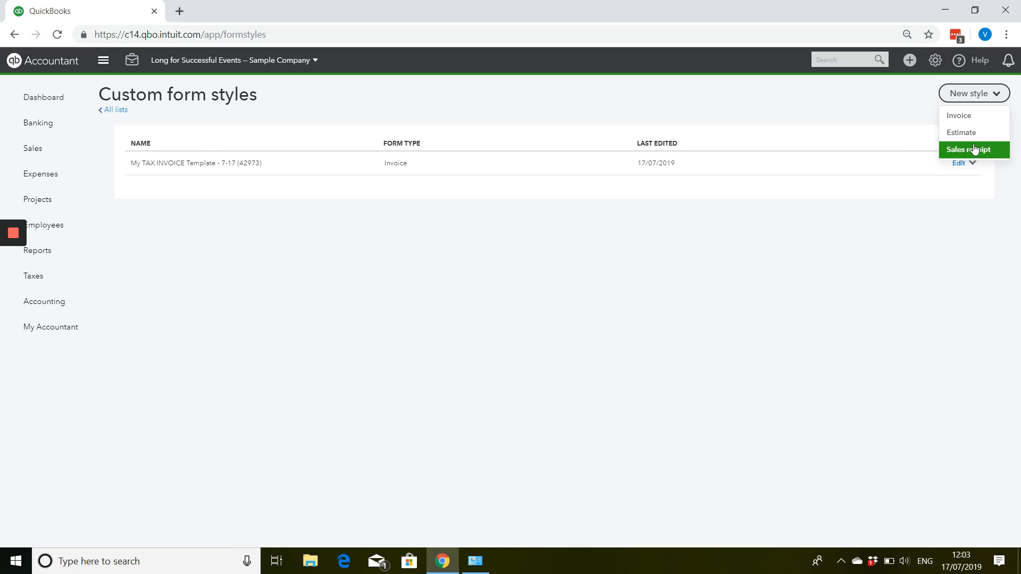
left_click(963, 132)
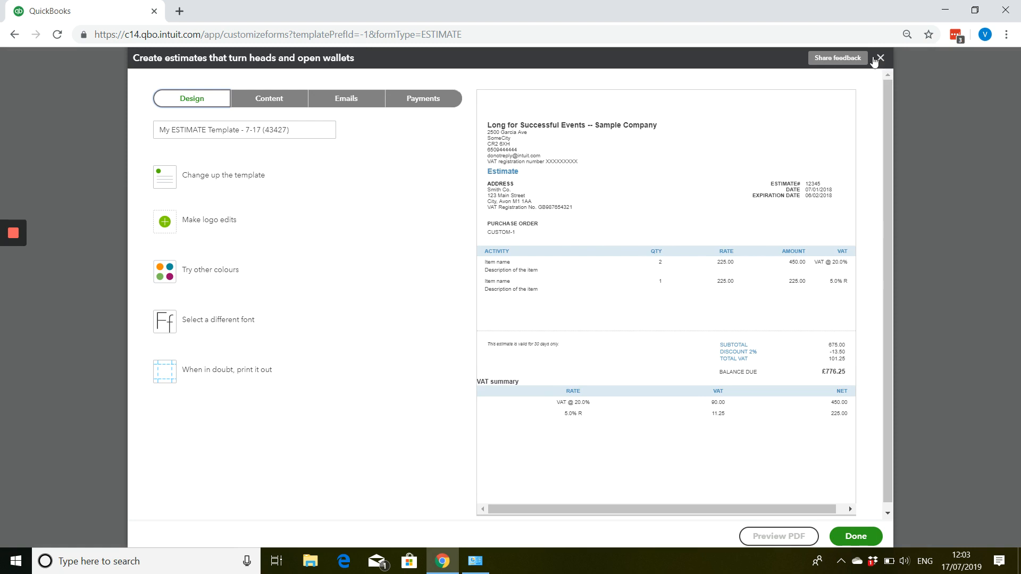
left_click(879, 58)
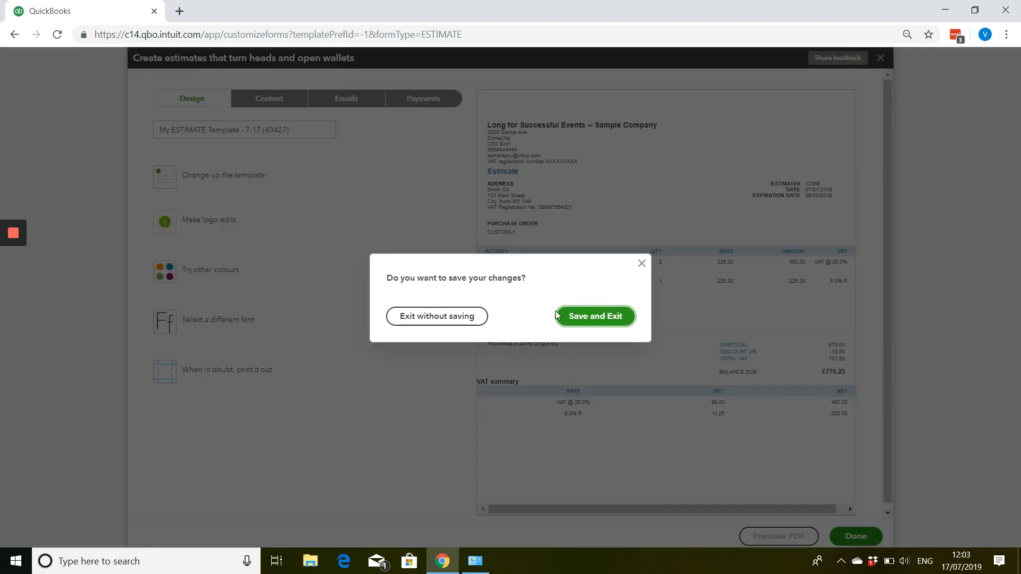
left_click(454, 322)
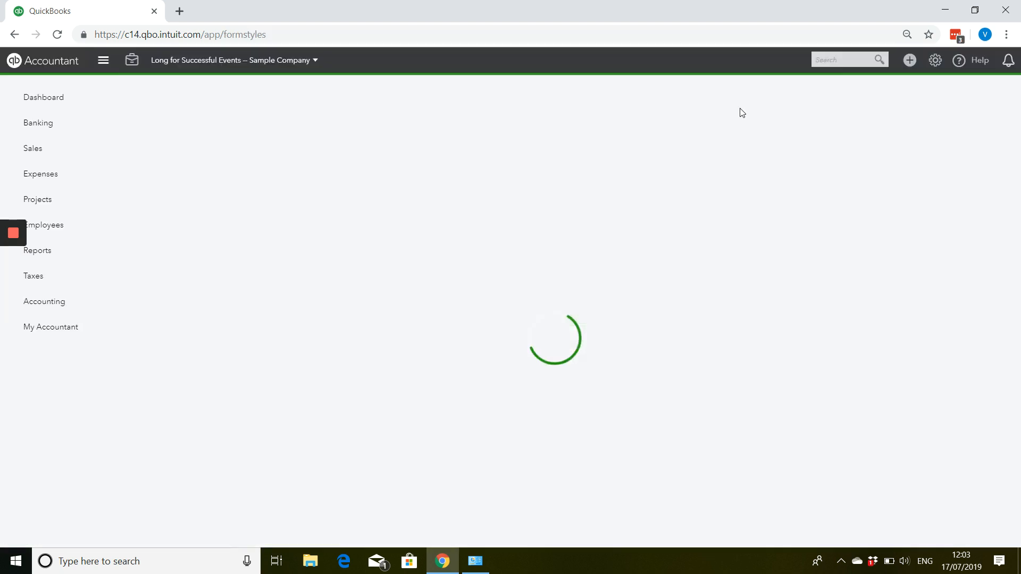
View the default purchase order email message in the Expenses account settings, cancel the edit and close the settings.
left_click(927, 60)
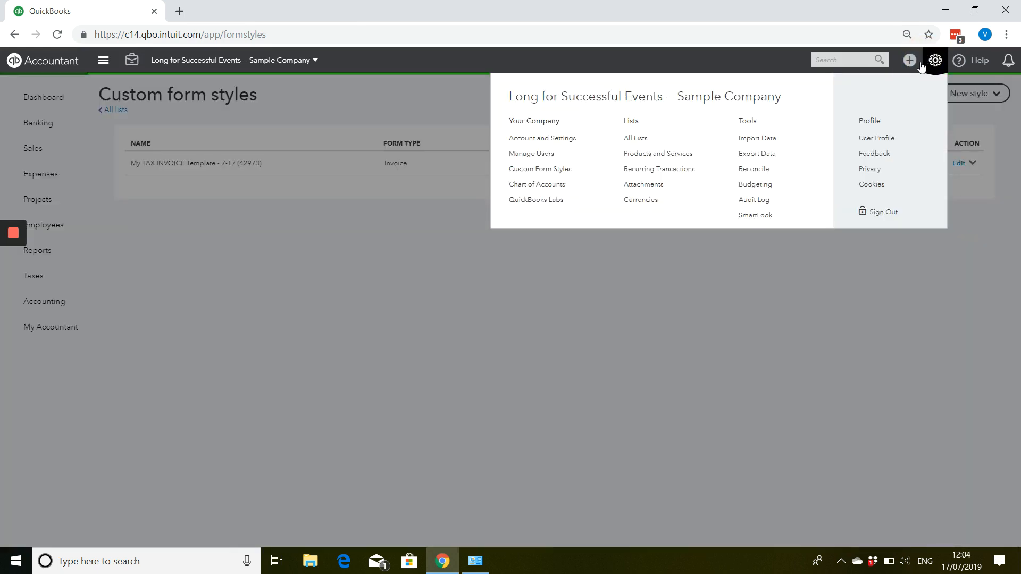
left_click(515, 143)
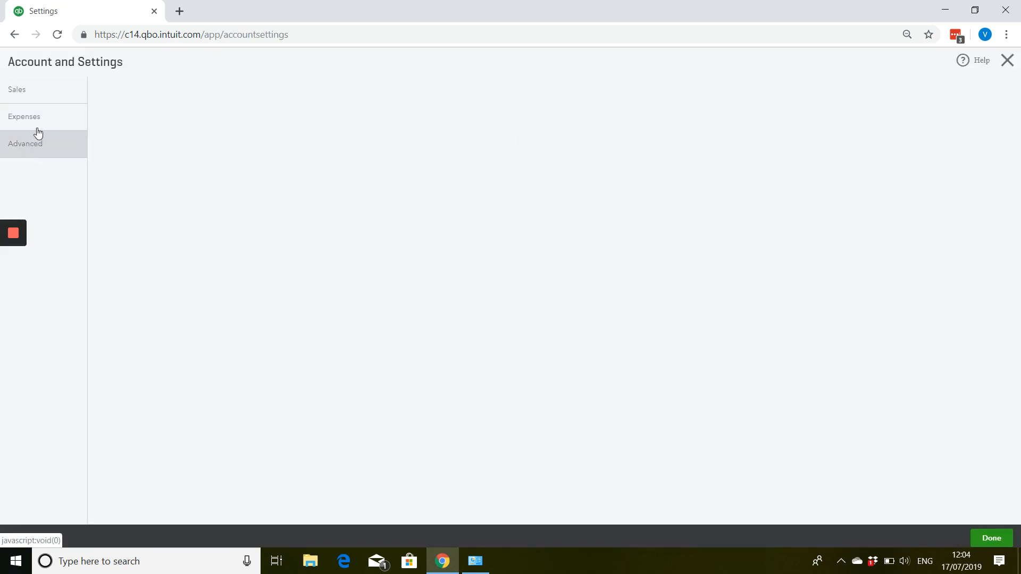
left_click(37, 120)
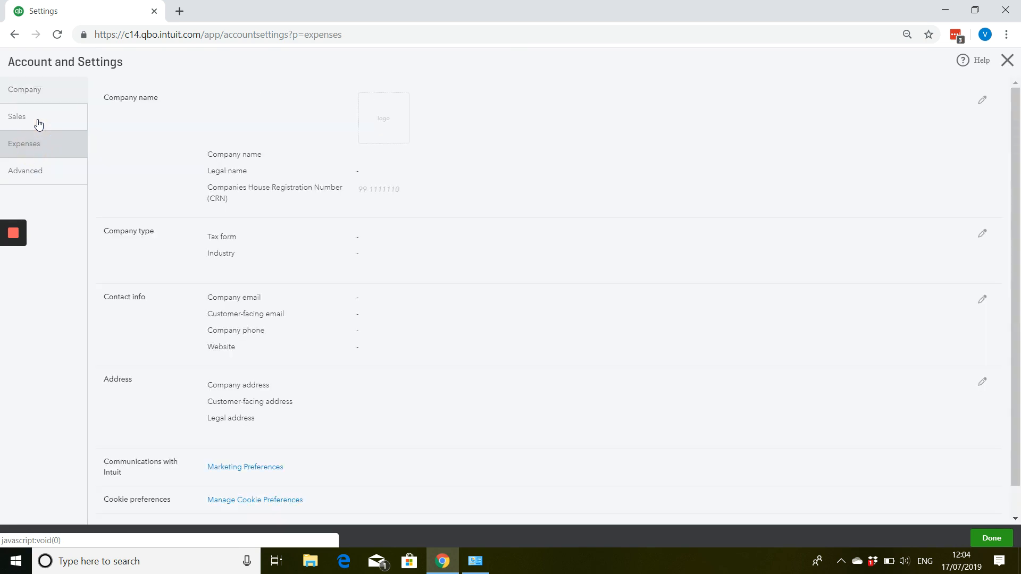
left_click(25, 151)
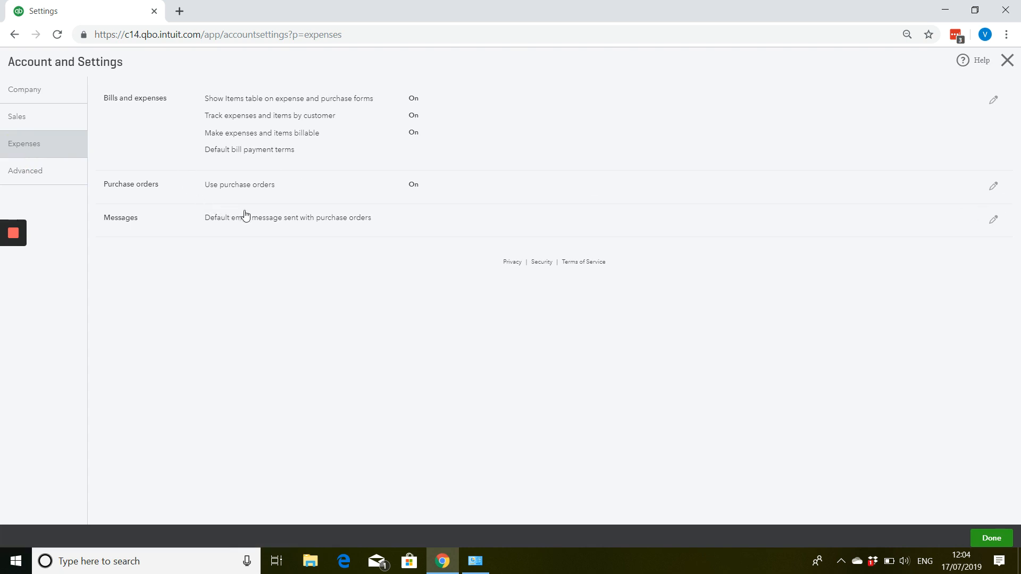
left_click(993, 220)
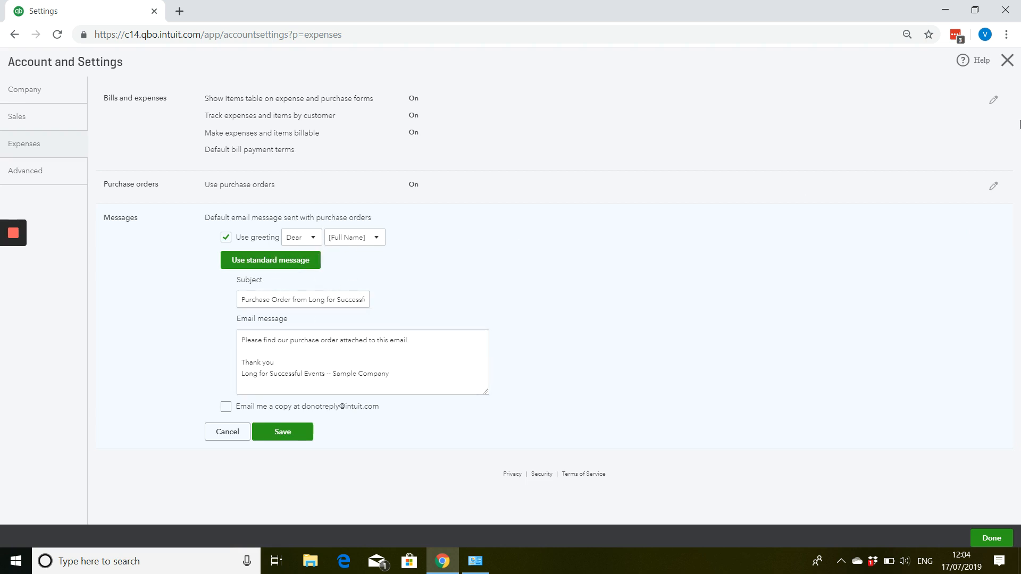
left_click(236, 437)
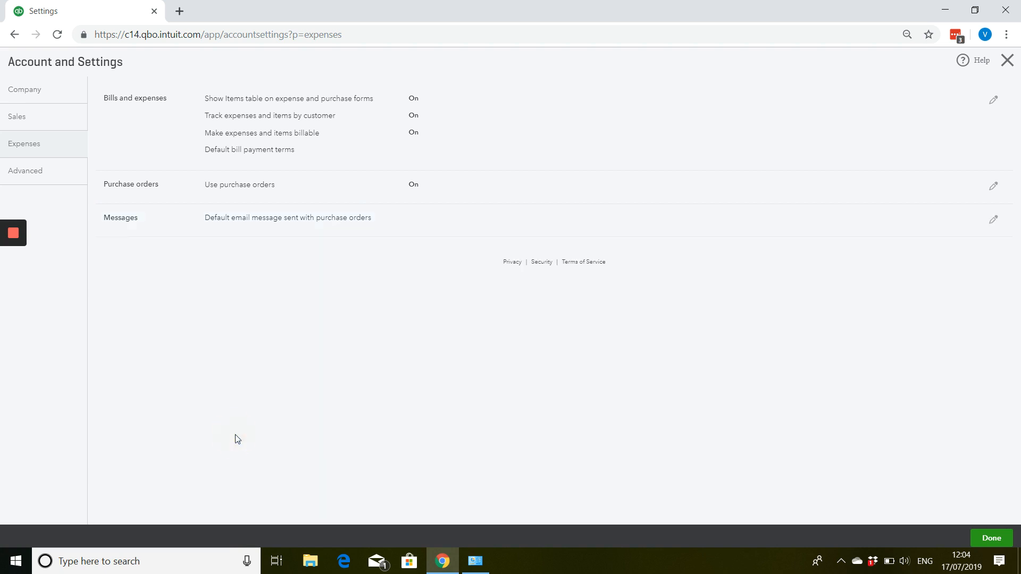
left_click(1007, 60)
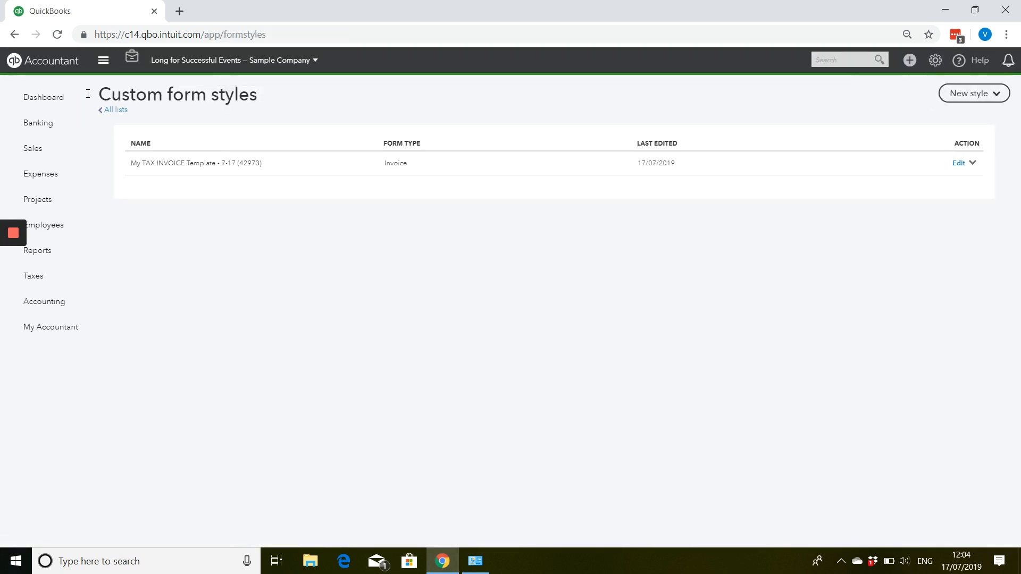